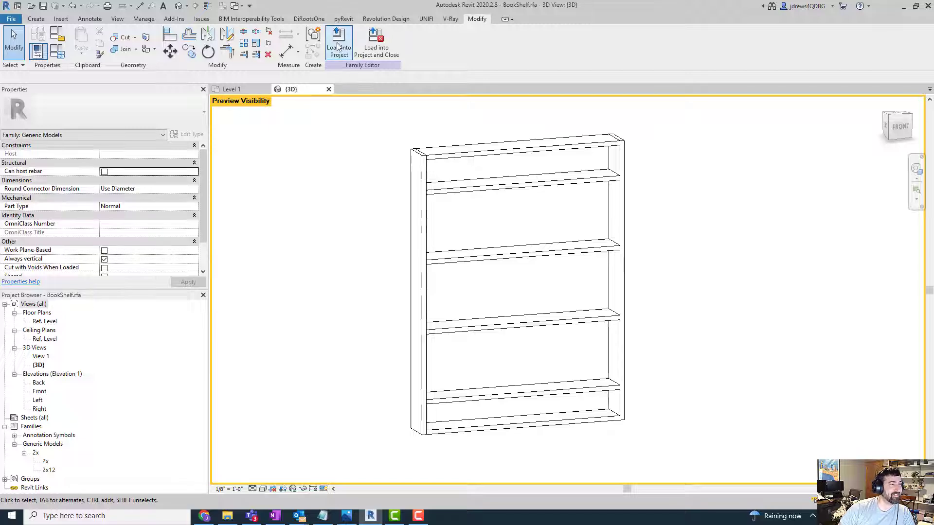
Load the BookShelf family into the project and place one instance outside Room 1 on the Level 1 plan
left_click(339, 44)
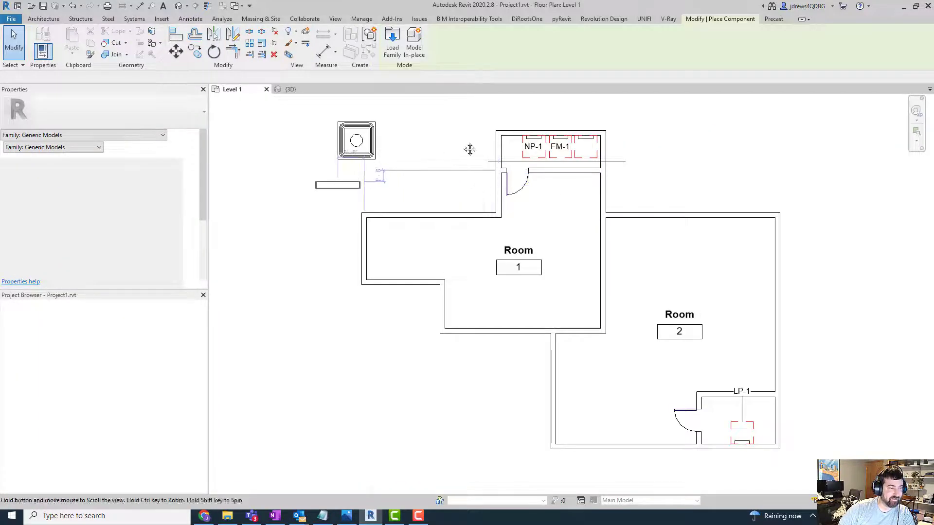
scroll(366, 238, "up", 2)
left_click(375, 264)
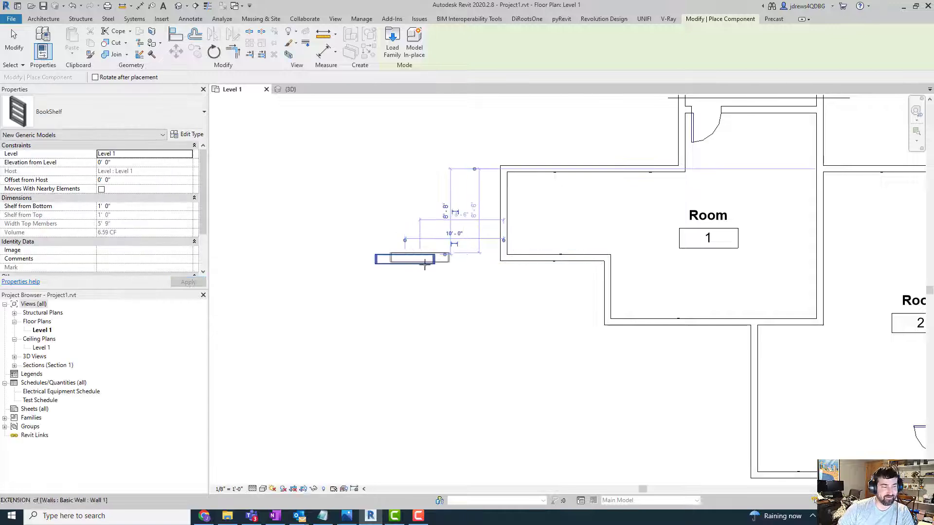
key("Escape")
Isolate the placed bookshelf in a 3D view with a section box around it
left_click(408, 260)
scroll(359, 242, "up", 2)
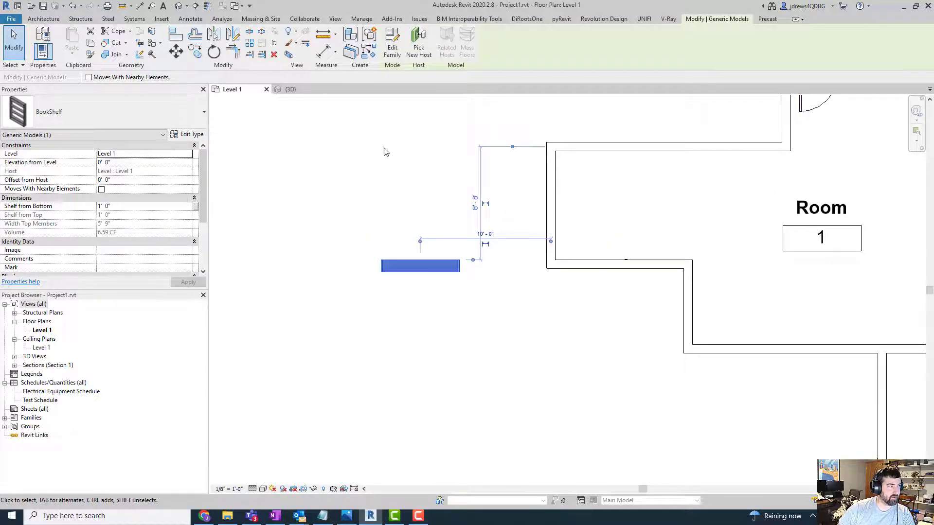
left_click(412, 185)
left_click(413, 265)
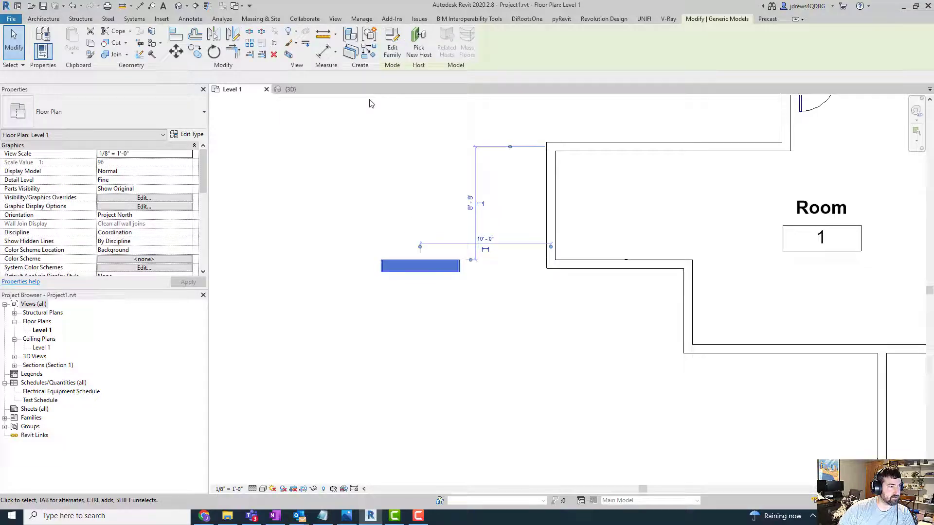
left_click(288, 55)
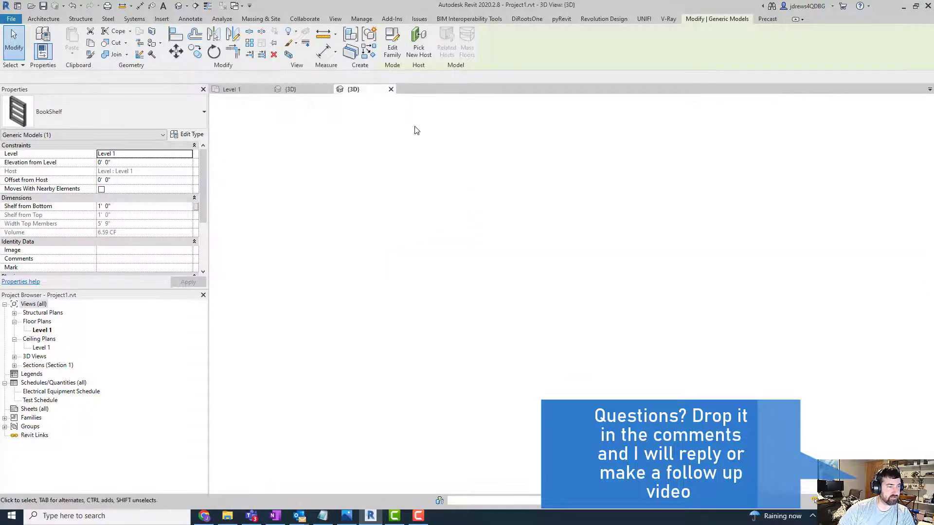
middle_click_drag(435, 184, 562, 366, "shift")
left_click(812, 325)
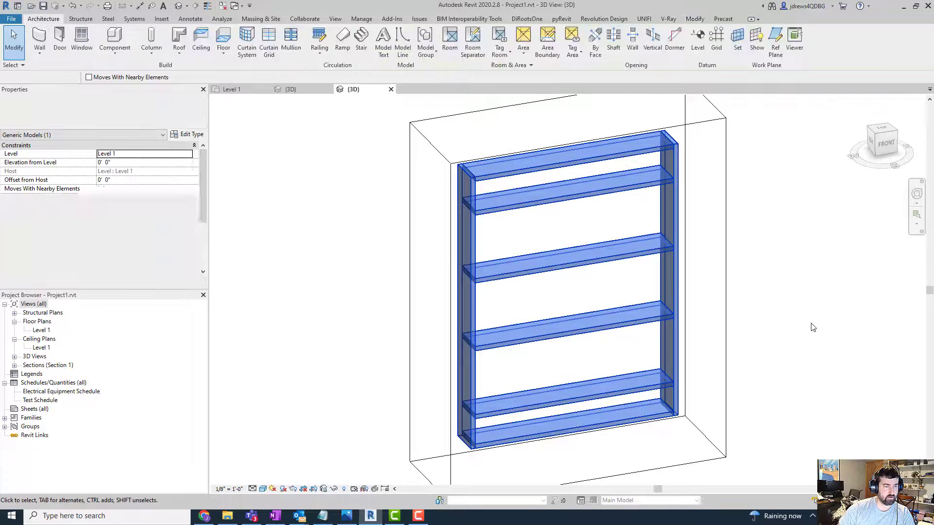
Set the bookshelf's Number of Shelves to 2
left_click(491, 187)
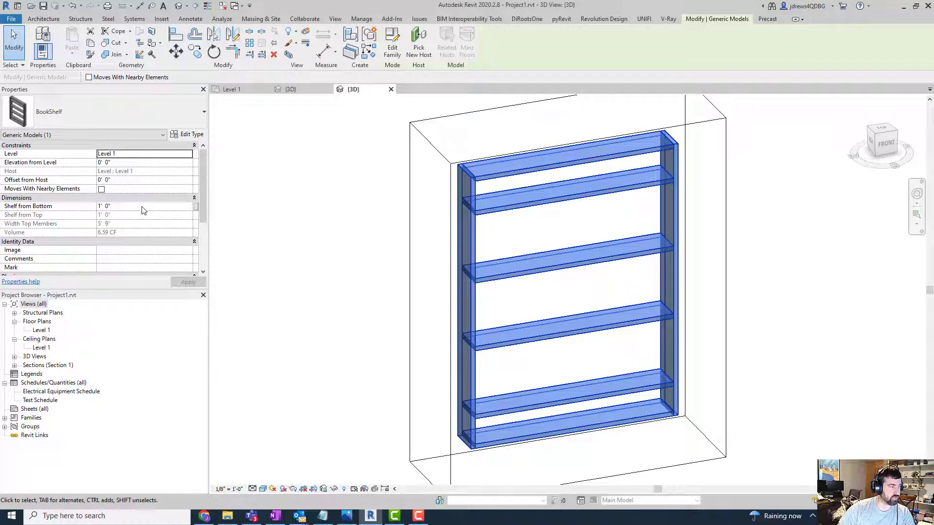
scroll(142, 188, "down", 1)
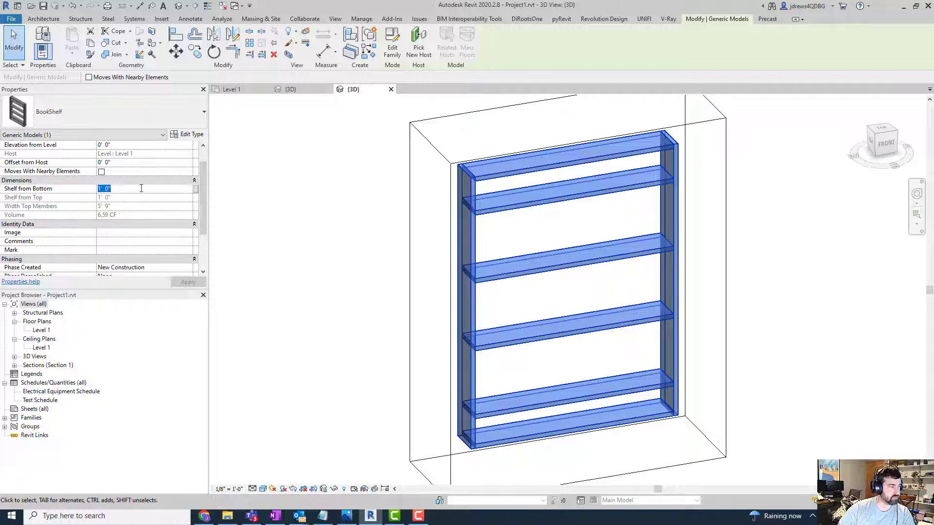
scroll(146, 214, "down", 3)
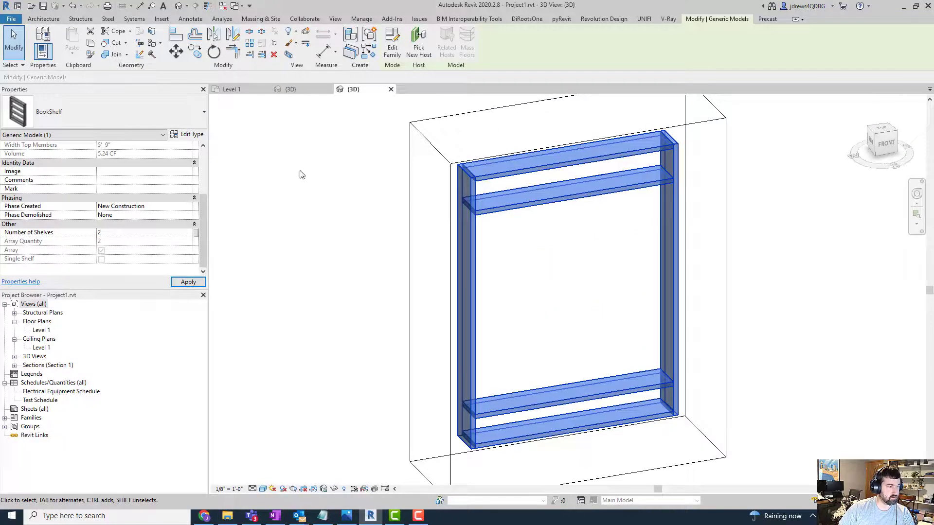
Set the bookshelf's Shelf from Bottom distance to 1' 6"
scroll(144, 195, "up", 3)
left_click(143, 181)
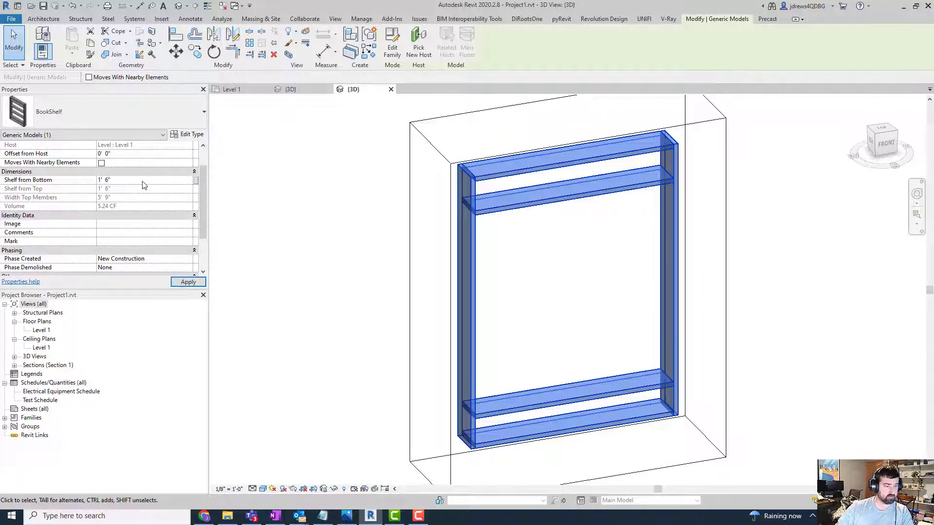
left_click(726, 324)
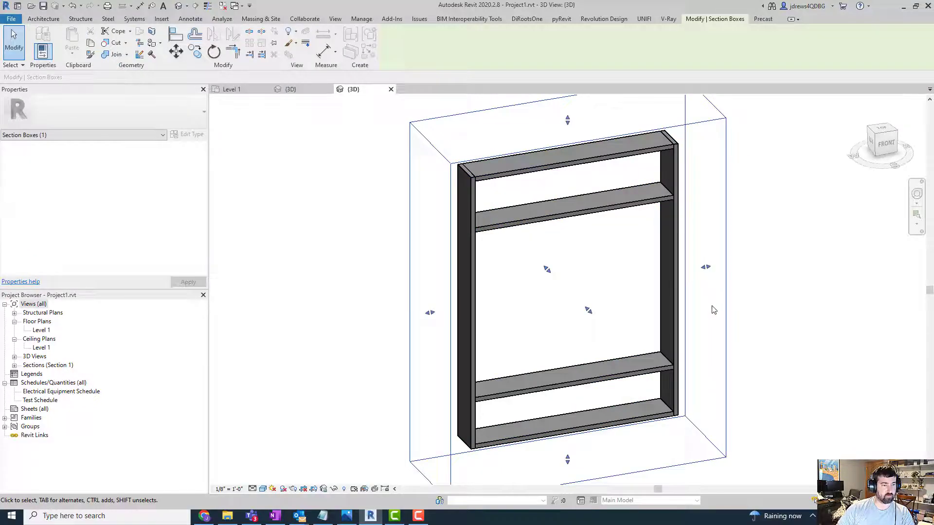
left_click(672, 271)
left_click(319, 213)
Change the bookshelf's Shelf from Bottom distance to 2' 6"
scroll(415, 228, "down", 1)
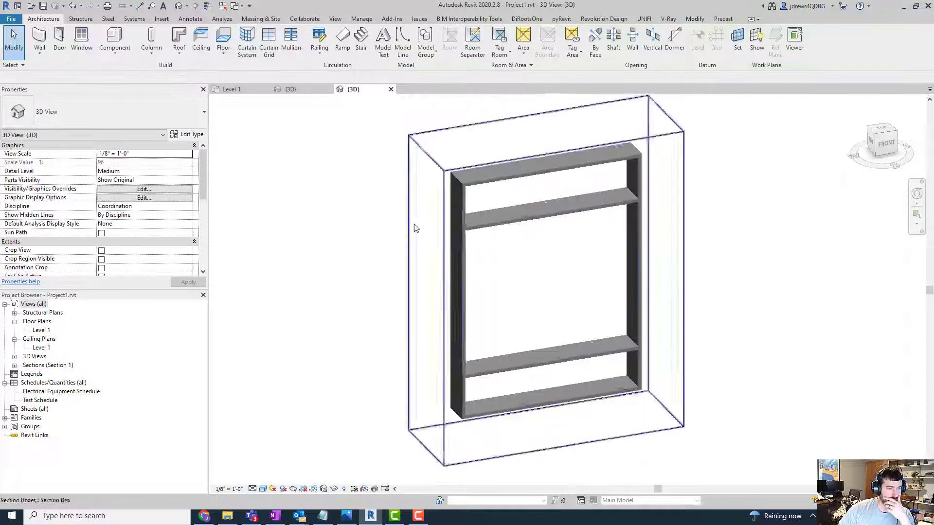
scroll(415, 228, "down", 1)
left_click(496, 224)
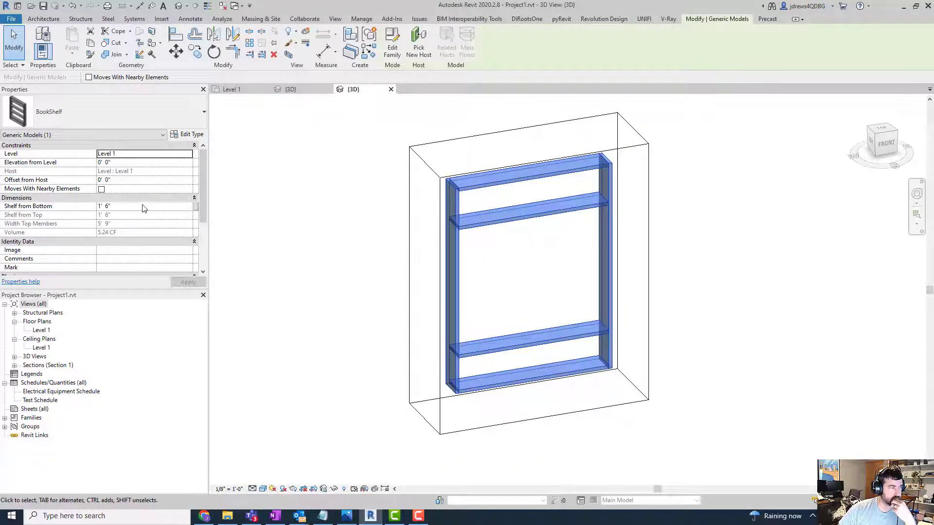
left_click(144, 205)
type("3")
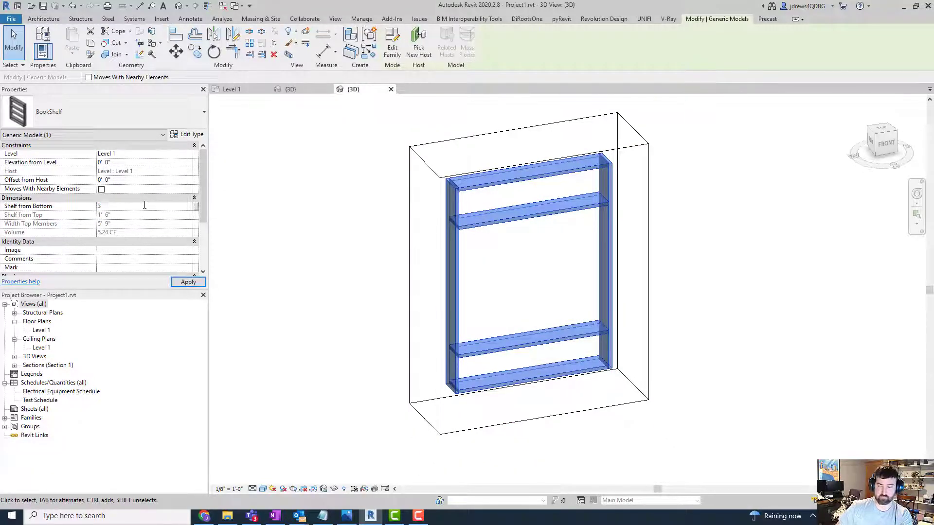
key("BackSpace")
type("2.5")
key("Return")
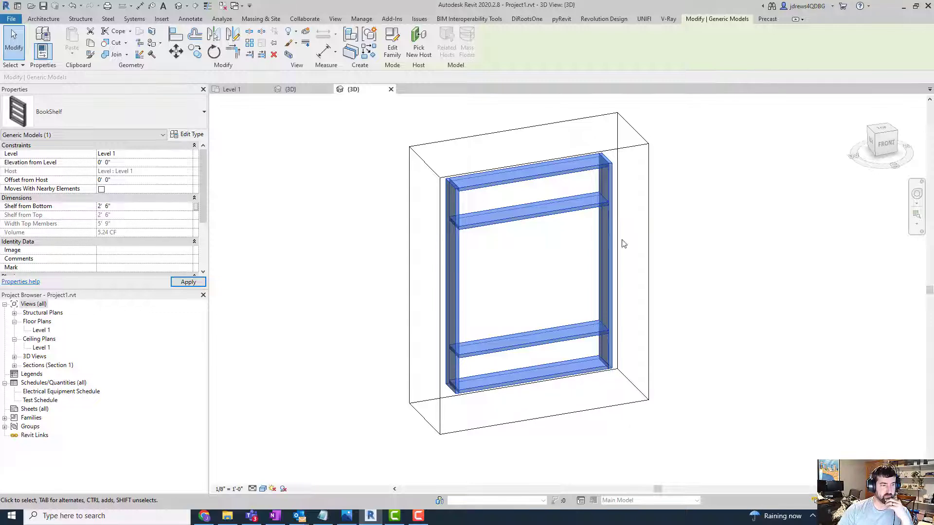
left_click(764, 250)
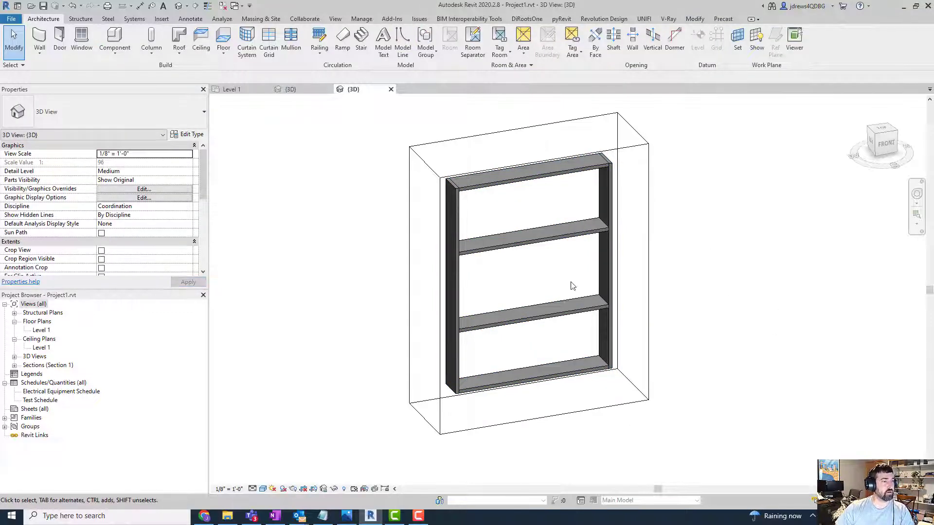
Set the BookShelf type's height to 8' 6" and its width to 5' 0"
left_click(463, 258)
left_click(189, 137)
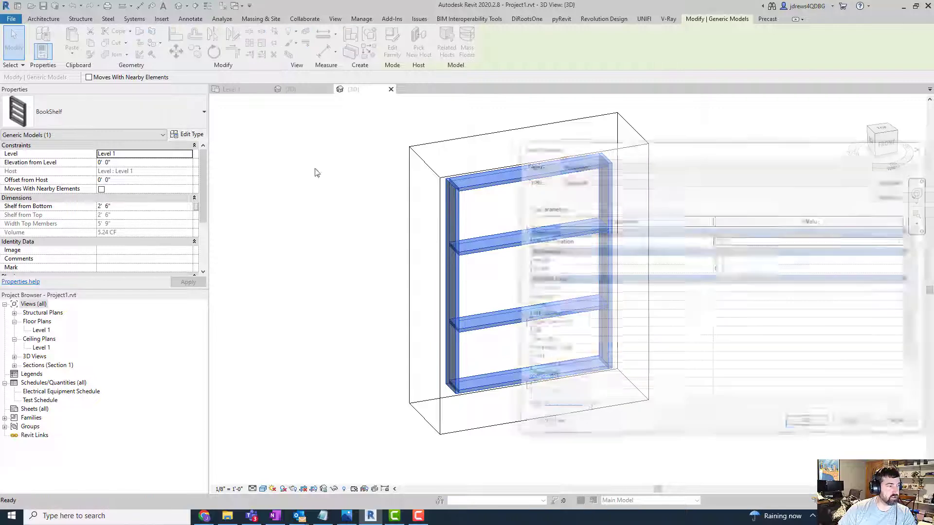
left_click(740, 259)
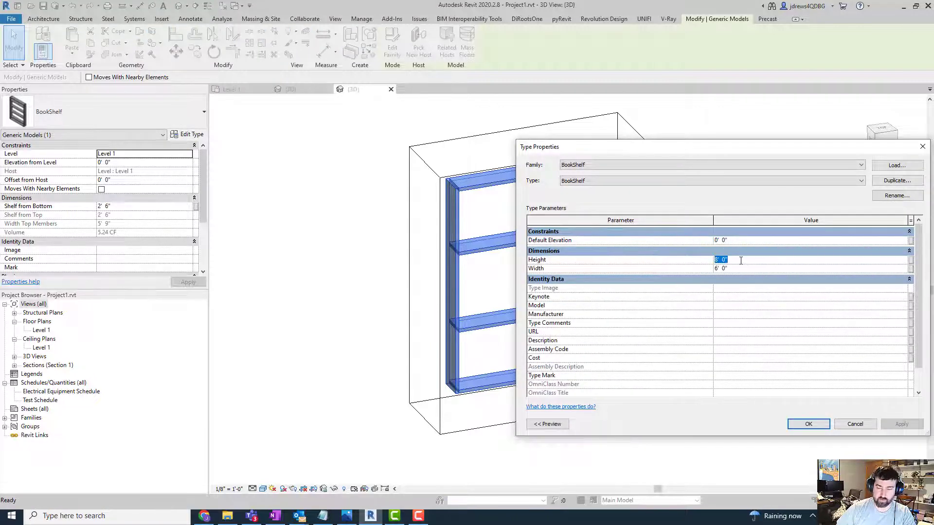
type("8.5")
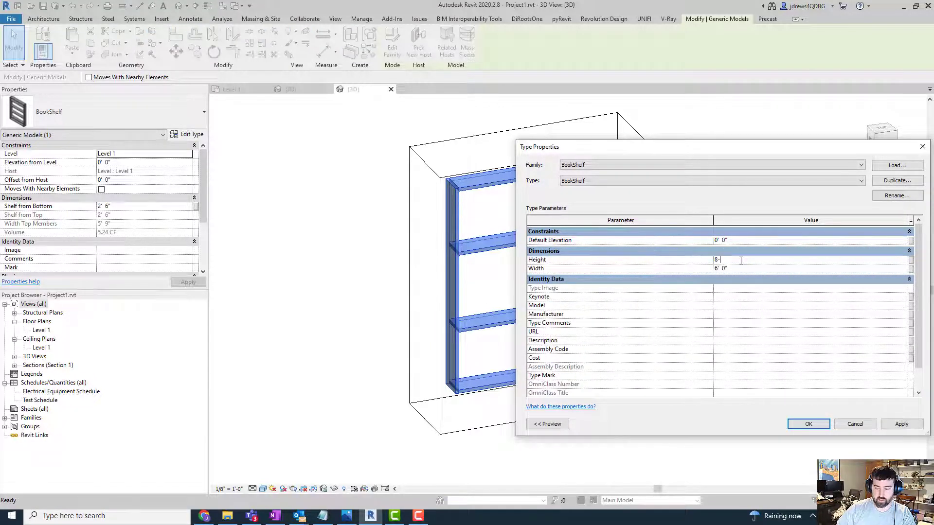
key("Return")
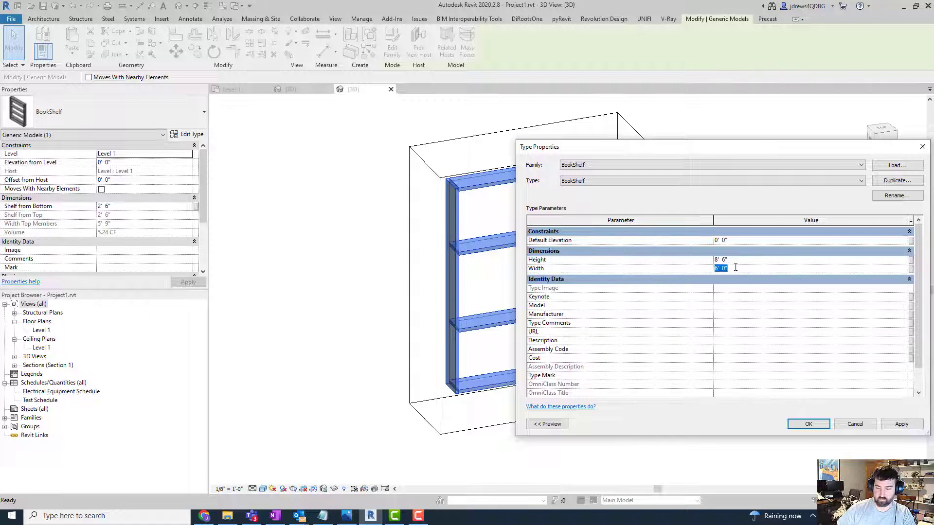
type("4")
key("Return")
left_click(735, 268)
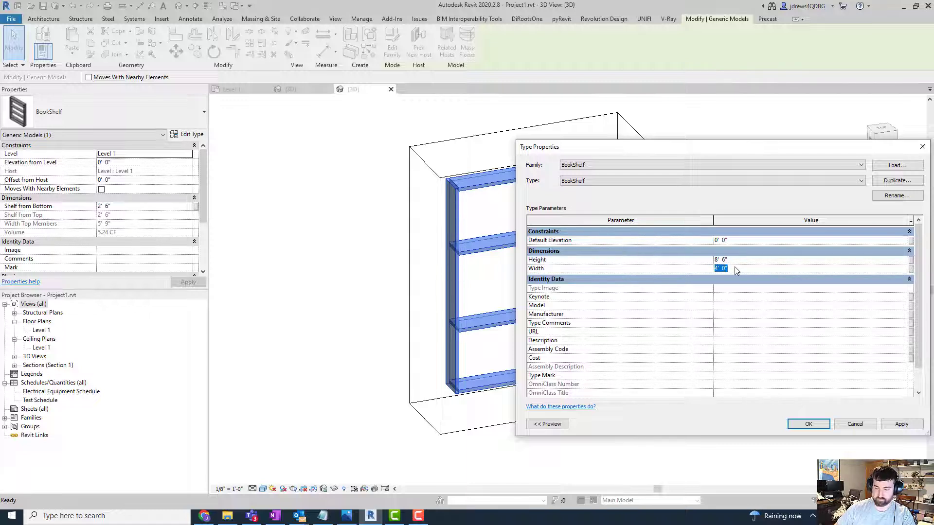
left_click(902, 424)
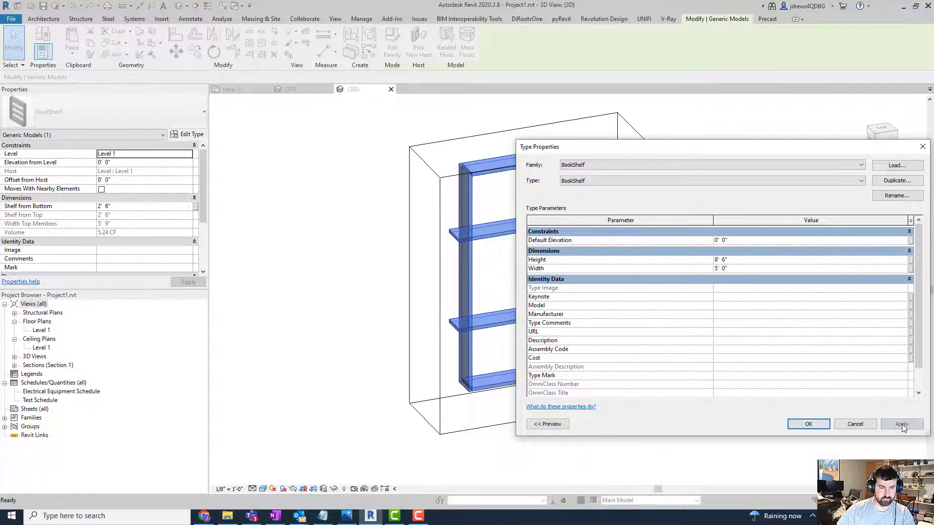
left_click(813, 425)
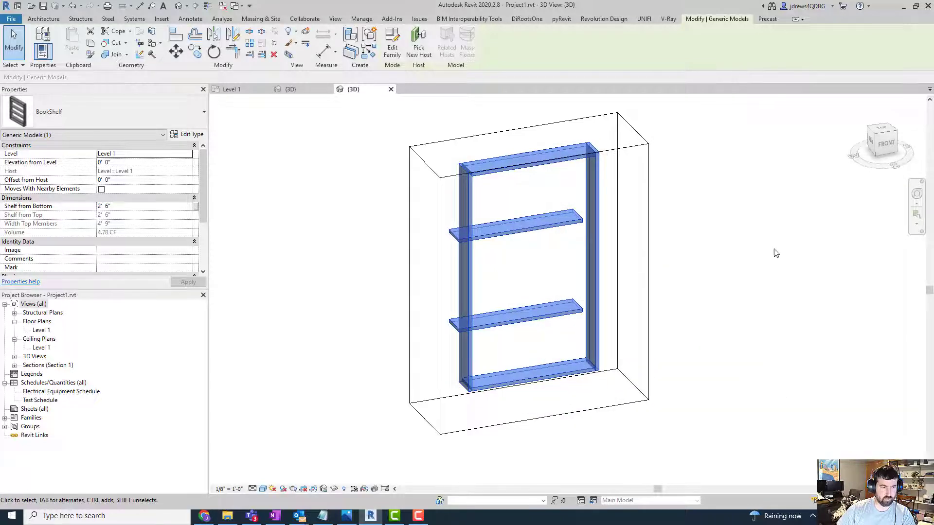
Check how the shelves fit the resized frame in 3D and open the BookShelf family for editing
middle_click_drag(775, 253, 732, 338, "shift")
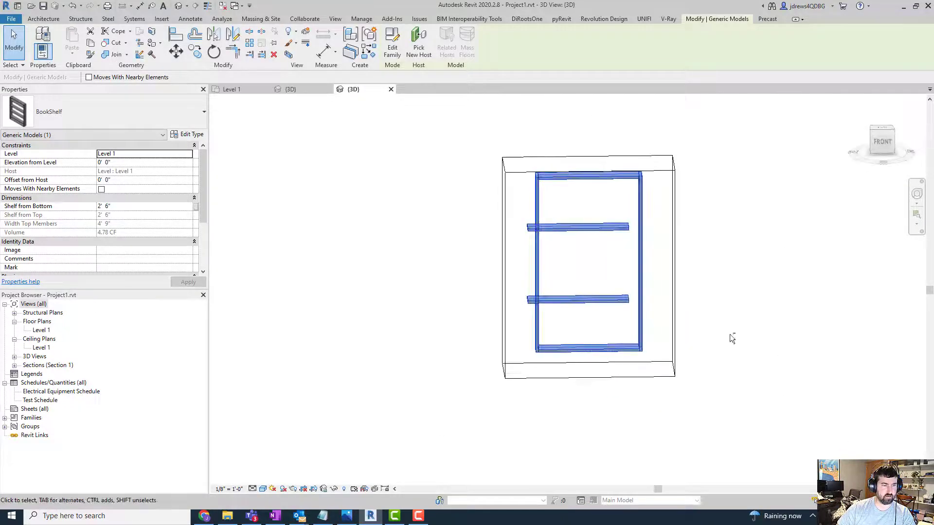
scroll(627, 297, "up", 2)
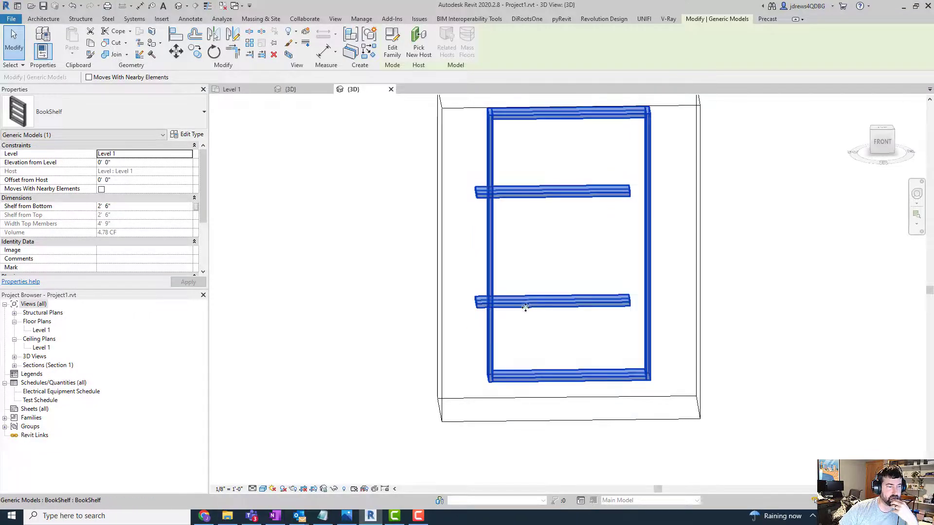
left_click(393, 43)
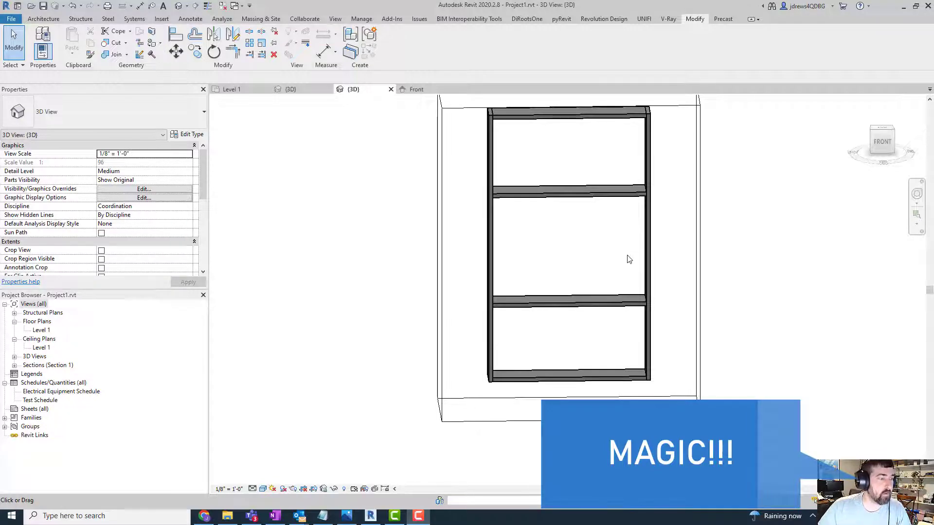
middle_click_drag(527, 203, 560, 247, "shift")
left_click(520, 201)
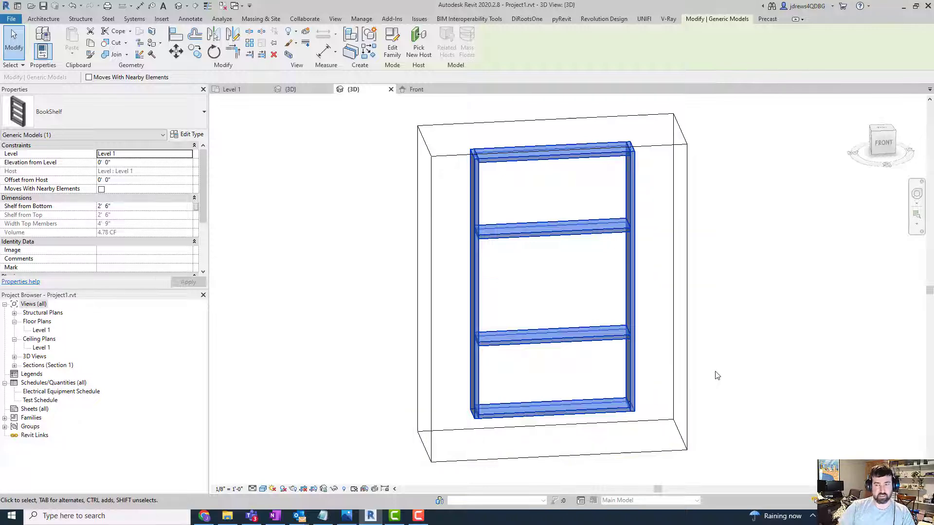
left_click(398, 53)
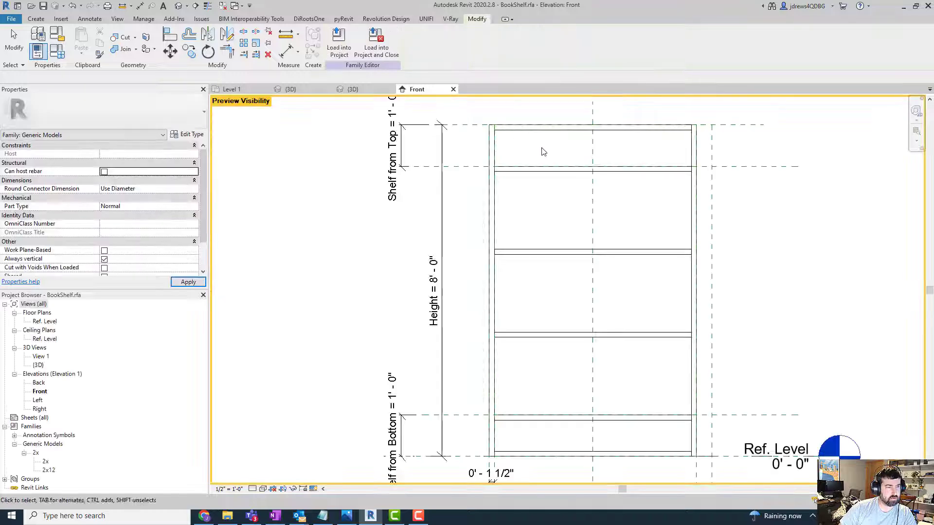
Open the nested 2x family for editing from the bookshelf's left vertical 2x12 board in the Front elevation
left_click(522, 129)
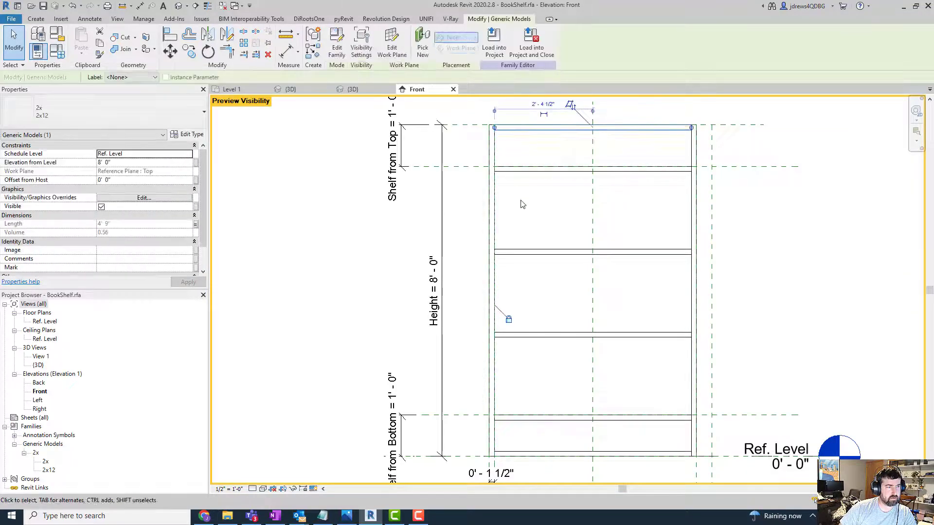
left_click(532, 183)
middle_click_drag(531, 183, 511, 201)
scroll(521, 219, "down", 3)
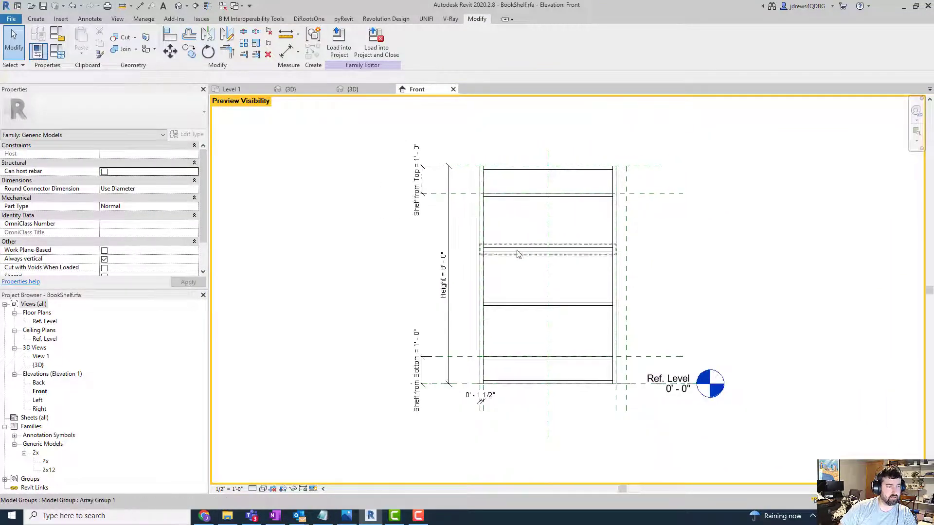
left_click(483, 226)
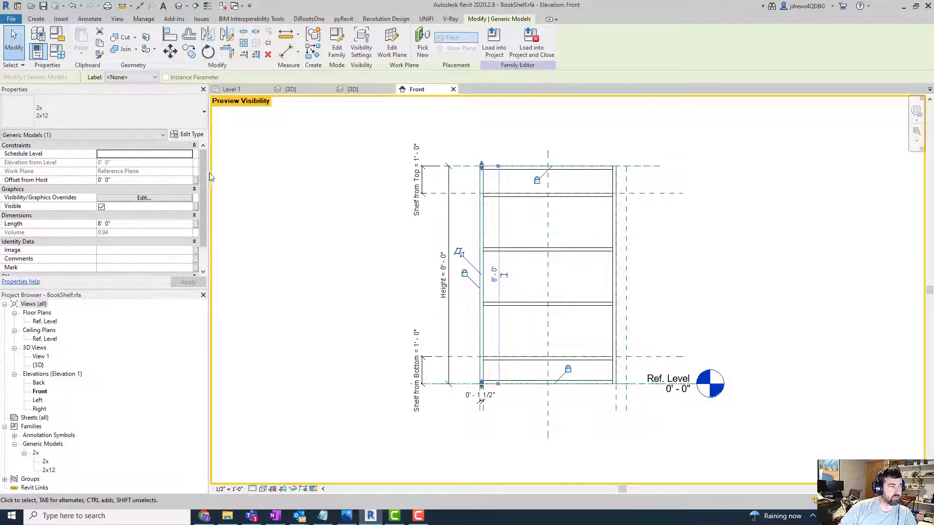
mouse_move(203, 178)
left_mouse_down()
mouse_move(204, 200)
mouse_move(204, 176)
left_mouse_up()
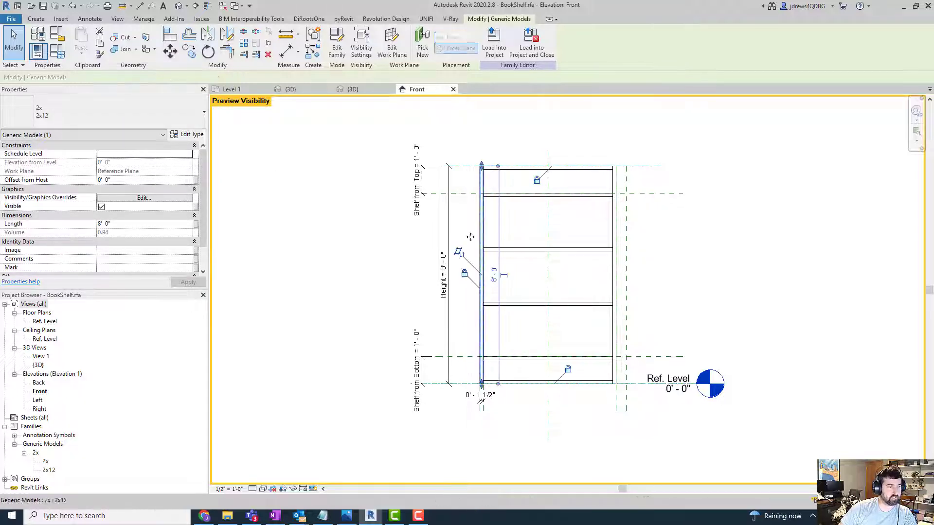
scroll(470, 237, "up", 3)
scroll(447, 163, "down", 2)
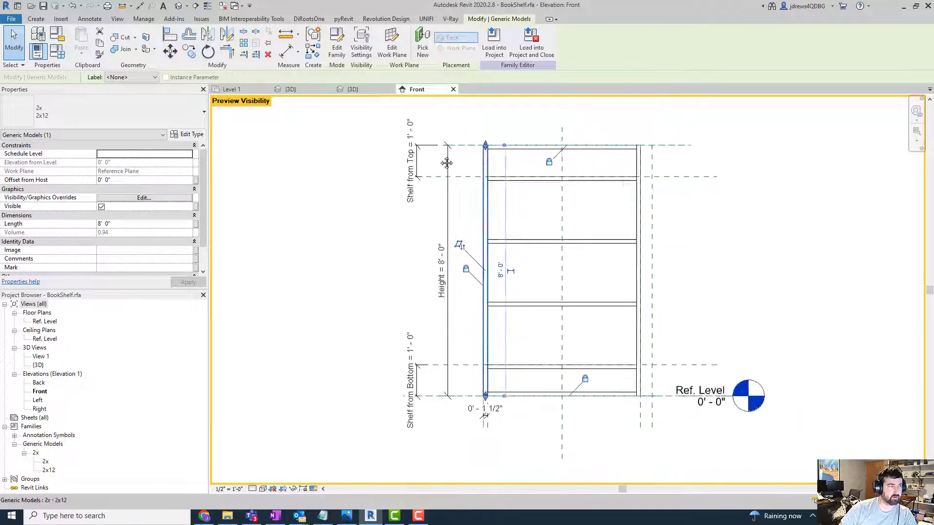
middle_click_drag(446, 163, 393, 146)
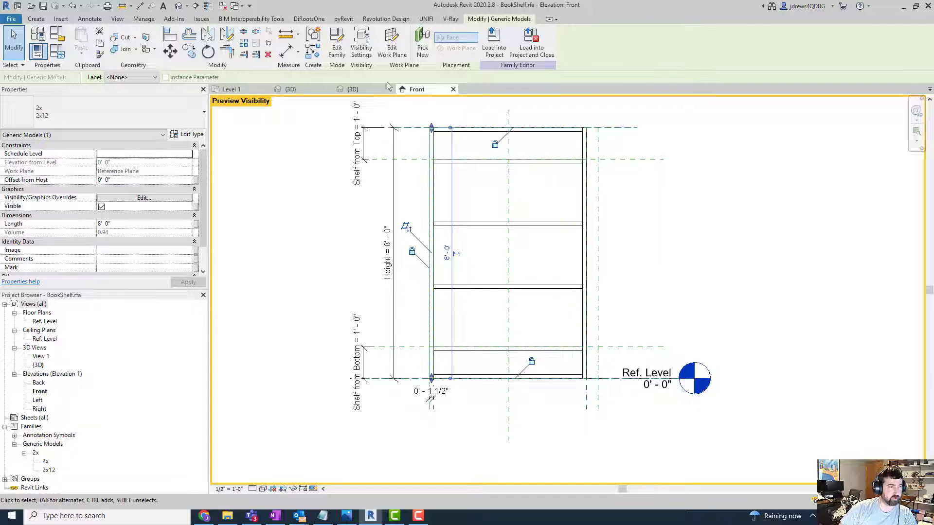
left_click(337, 48)
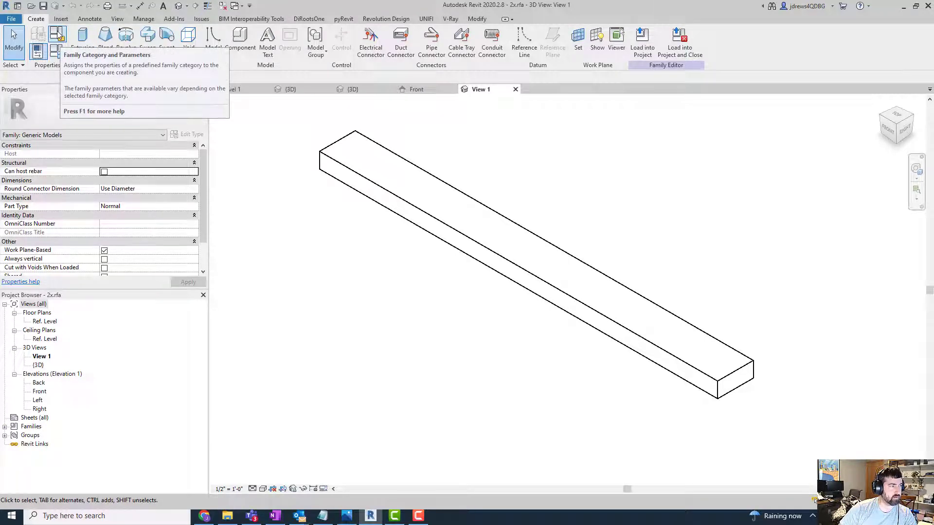
Make the 2x family Shared in its family category and parameters settings
left_click(57, 35)
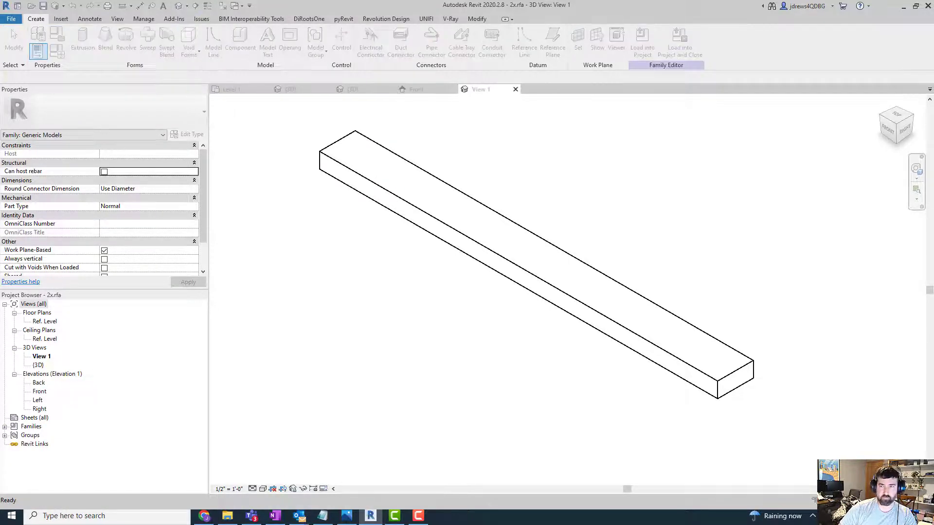
scroll(459, 372, "down", 2)
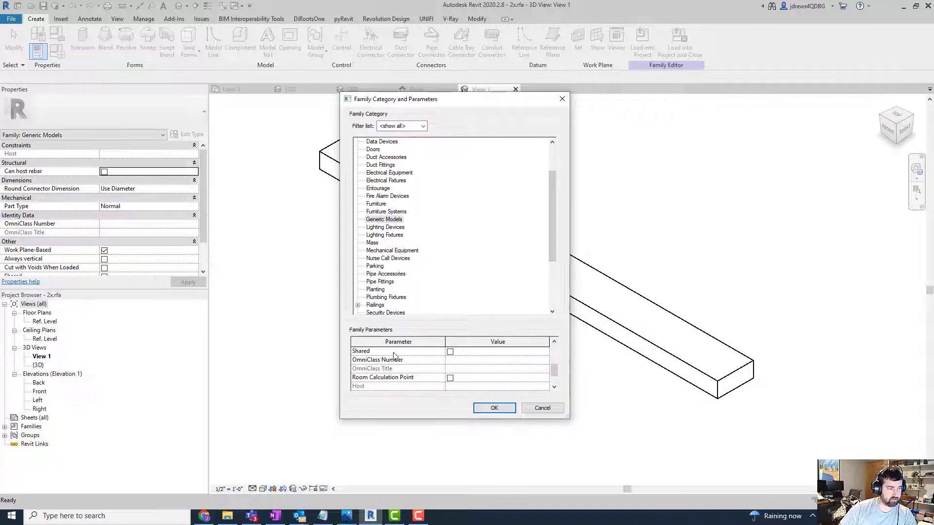
left_click(493, 408)
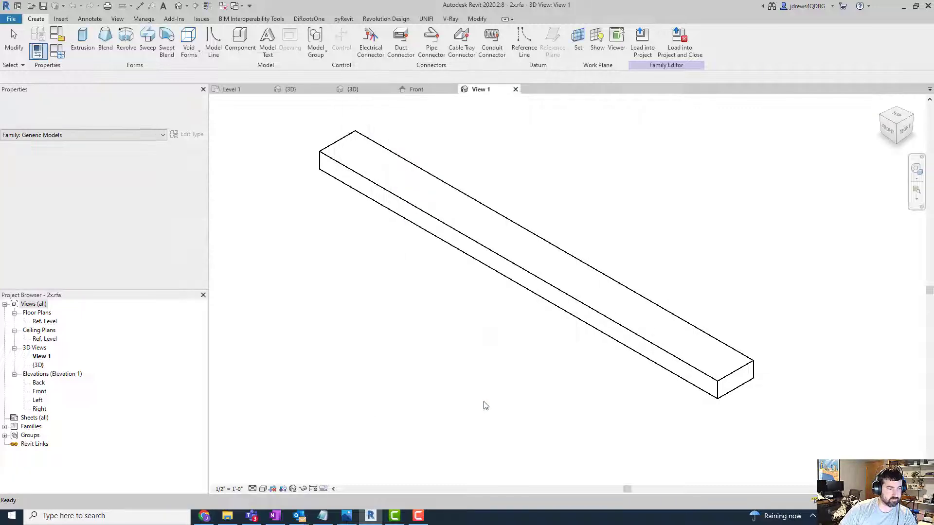
left_click(647, 47)
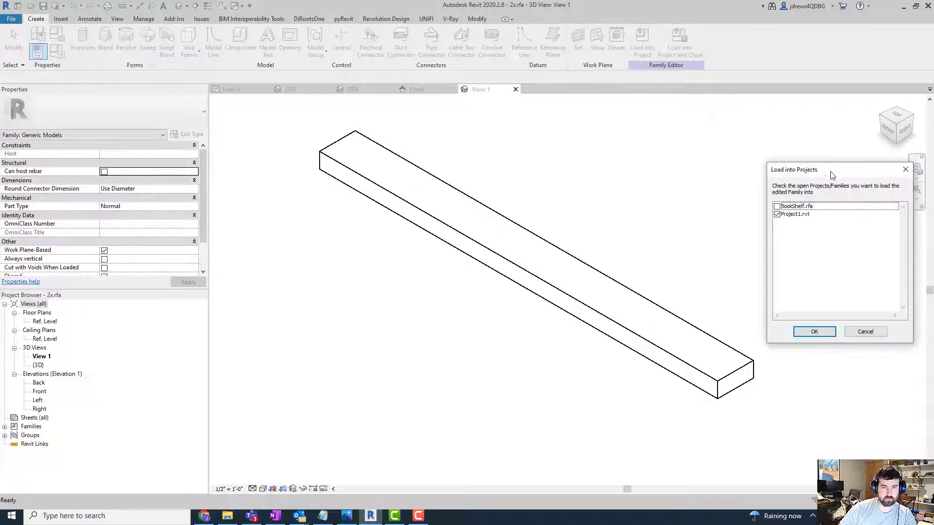
left_click(826, 334)
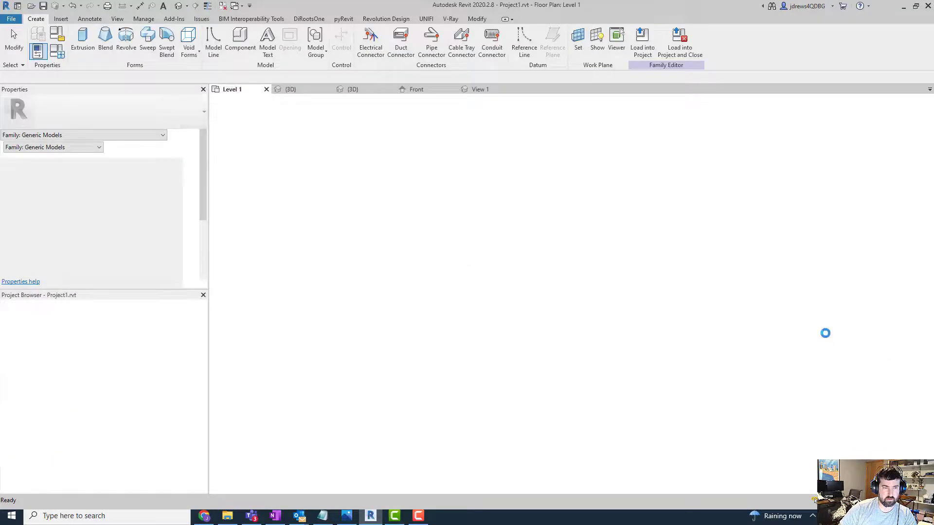
key("Escape")
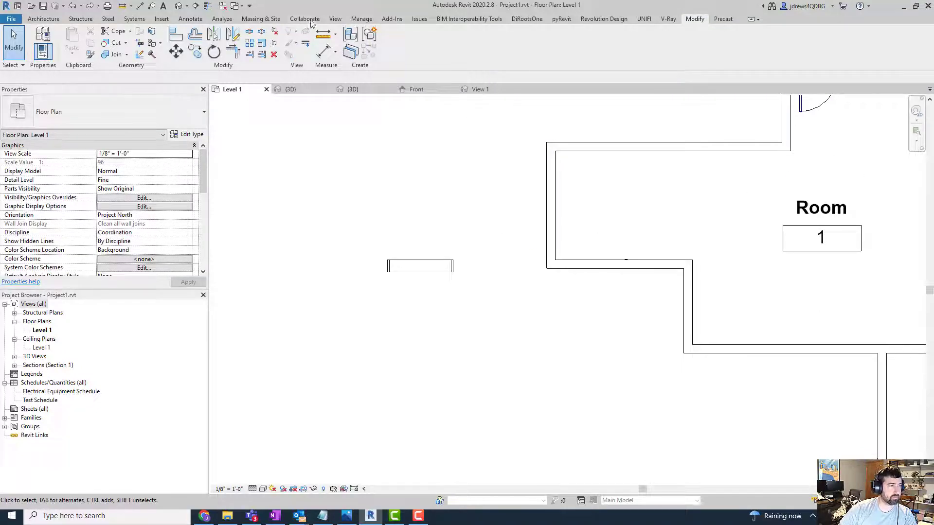
Load the 2x family into BookShelf.rfa only, overwriting the existing version and its parameter values
left_click(353, 90)
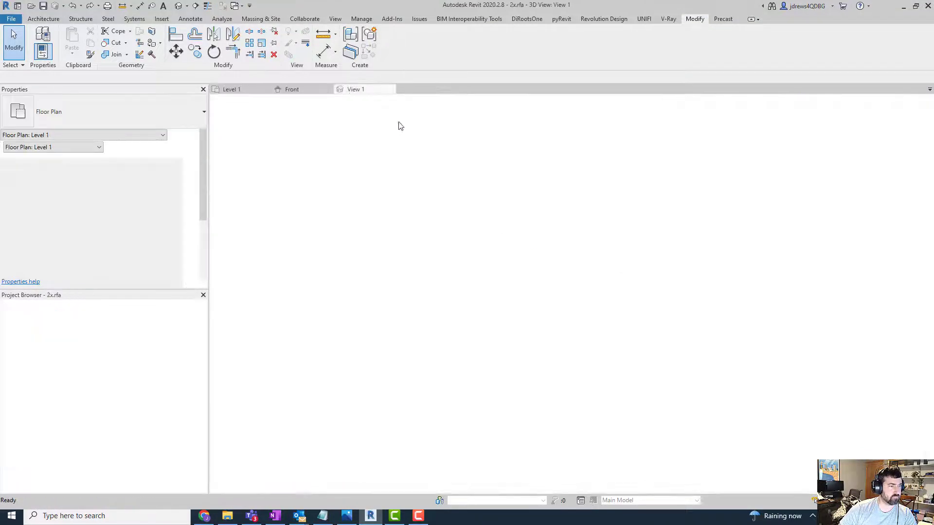
left_click(647, 59)
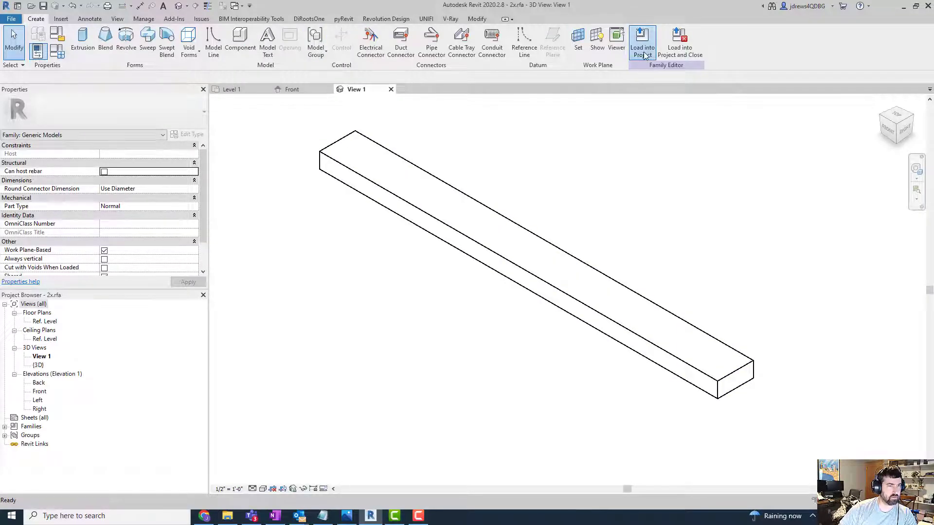
left_click(777, 214)
left_click(777, 207)
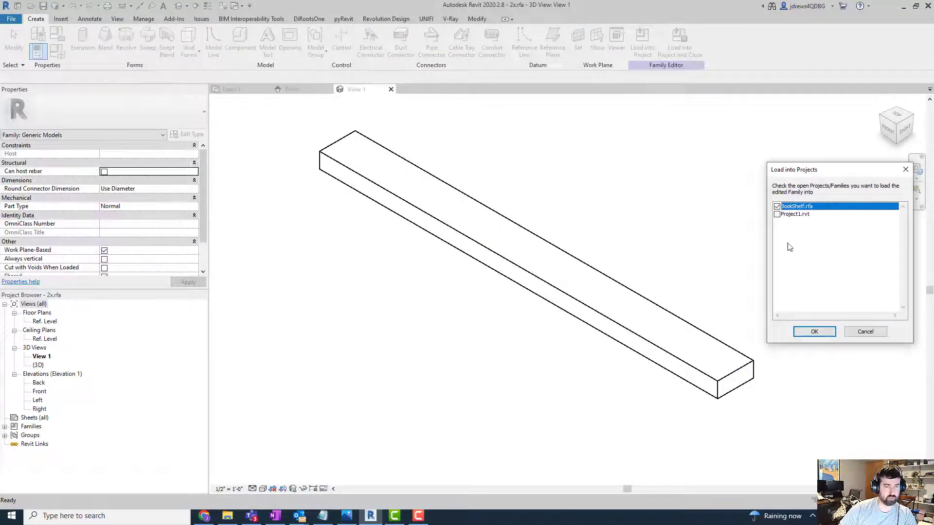
left_click(814, 331)
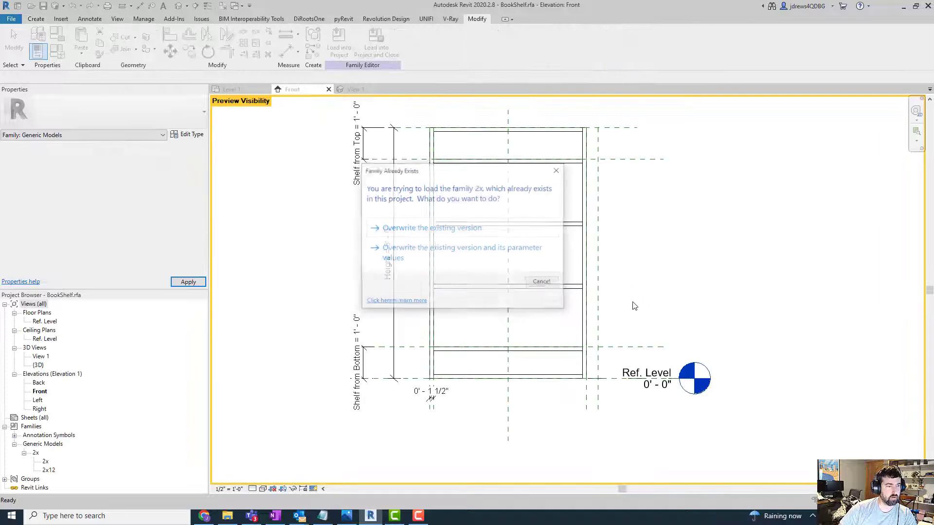
left_click(520, 258)
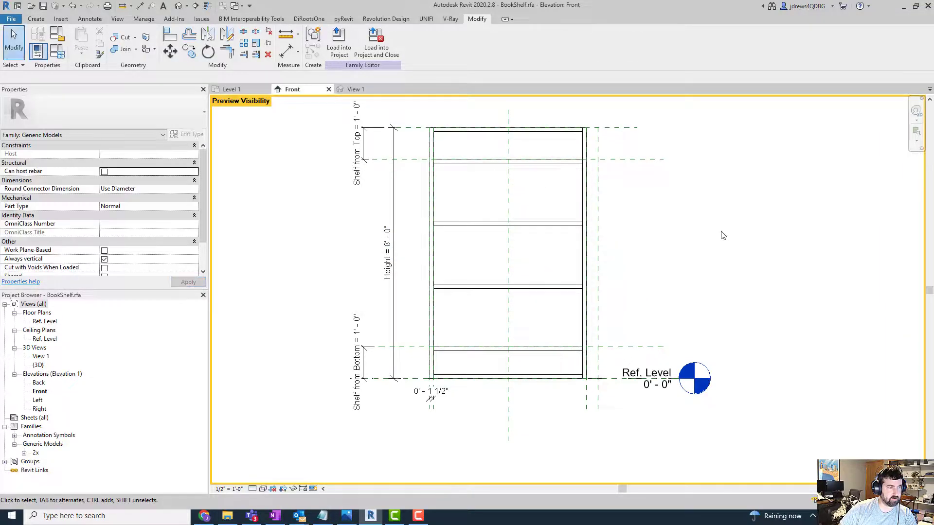
Load the BookShelf family into Project1.rvt, overwriting the existing version and its parameter values
left_click(339, 48)
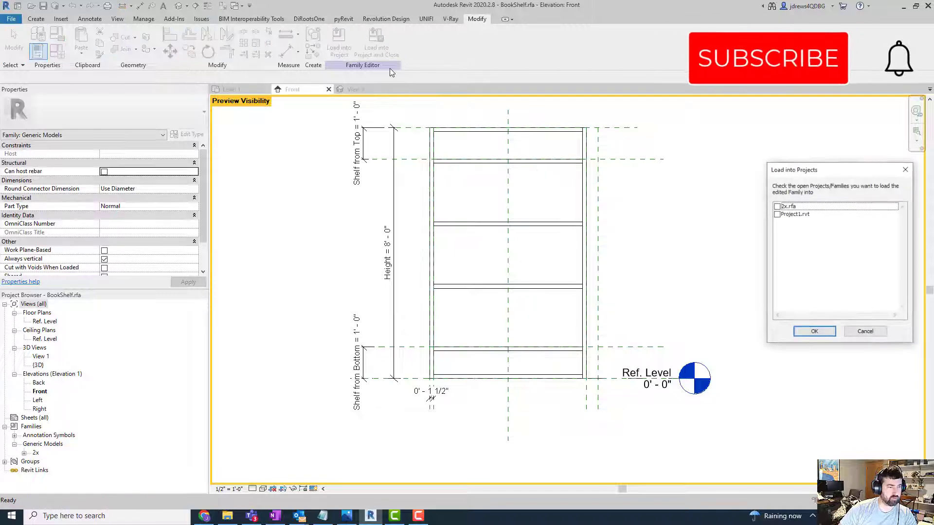
left_click(776, 214)
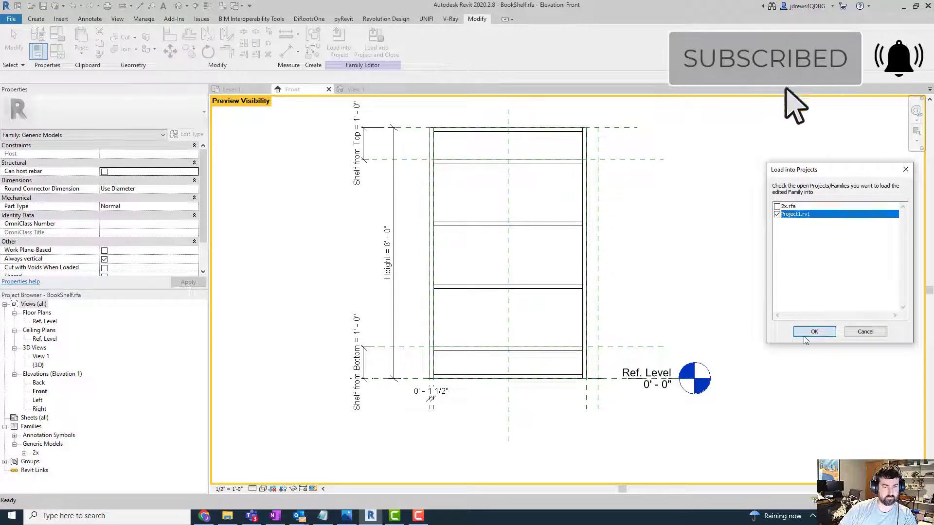
left_click(814, 331)
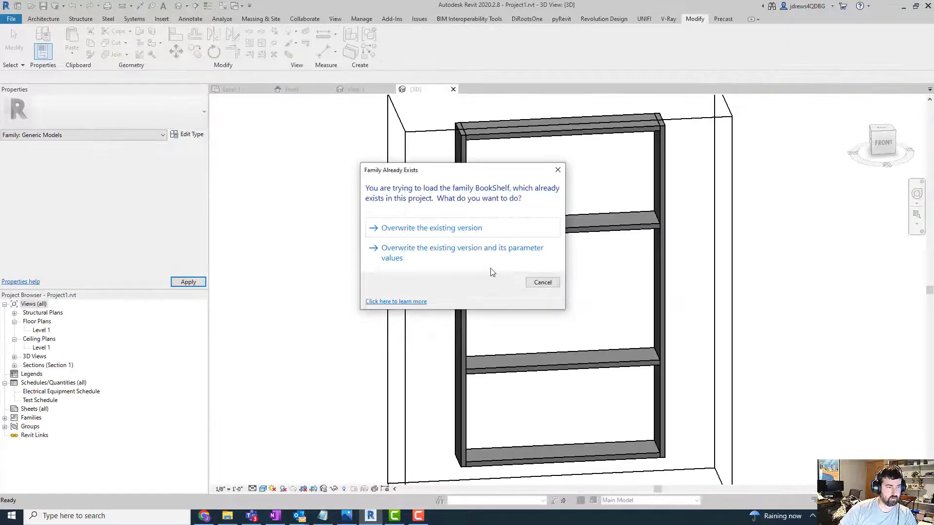
left_click(484, 258)
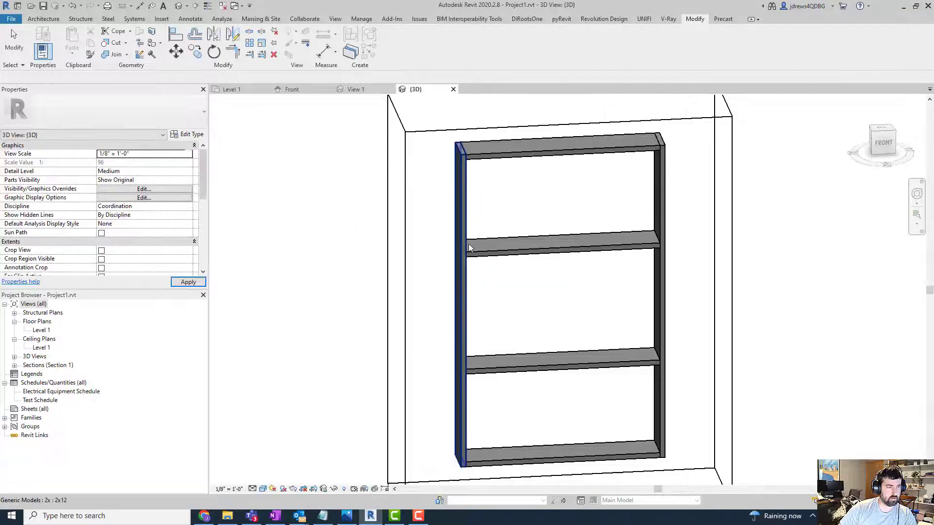
Check in the project's 3D view whether the bookshelf's nested 2x12 side boards and shelves can be selected individually
scroll(460, 204, "down", 2)
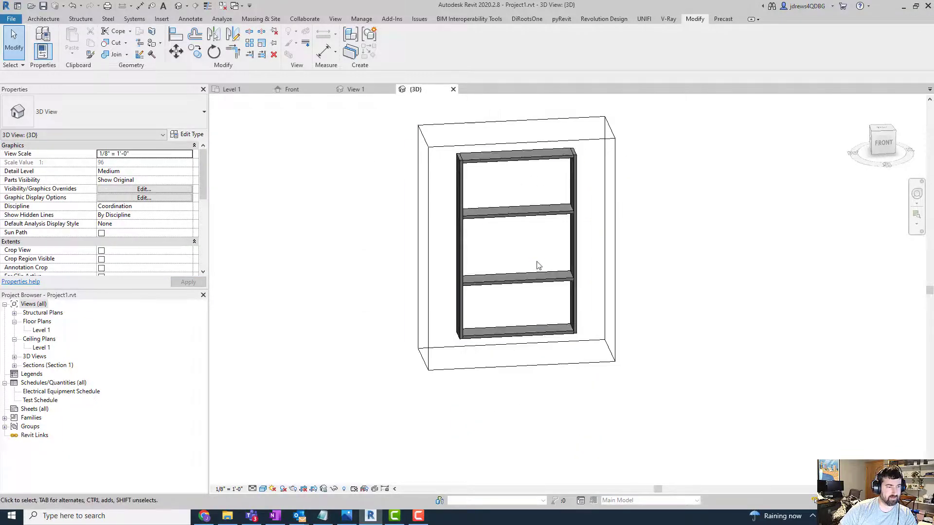
scroll(439, 149, "up", 2)
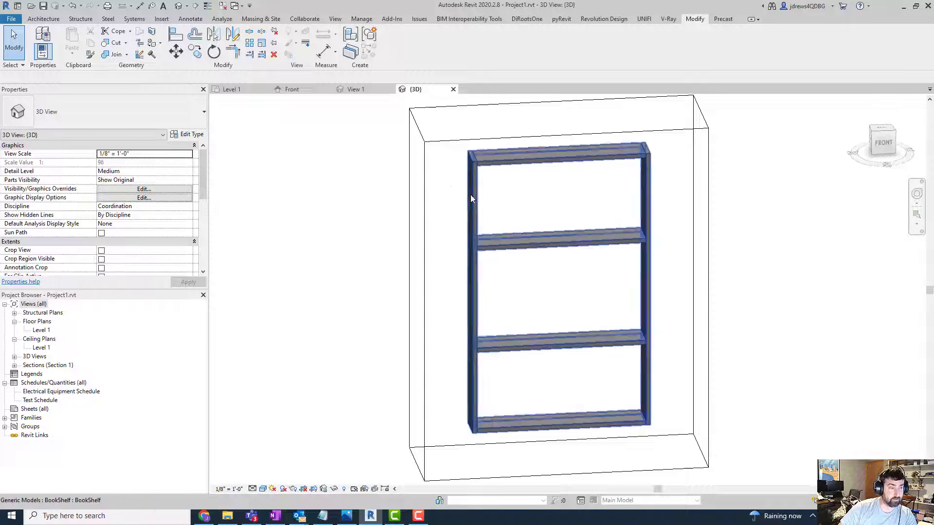
middle_click_drag(574, 251, 557, 233)
scroll(557, 233, "up", 1)
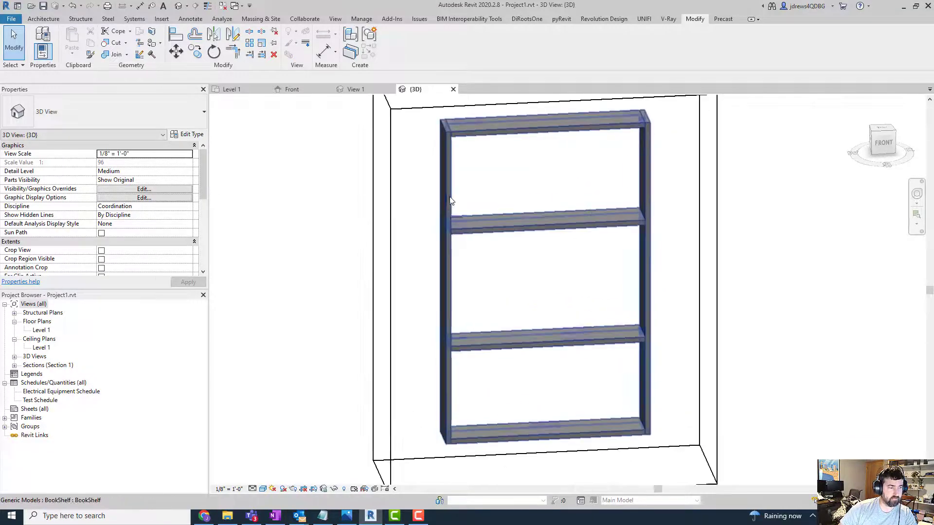
left_click(450, 200)
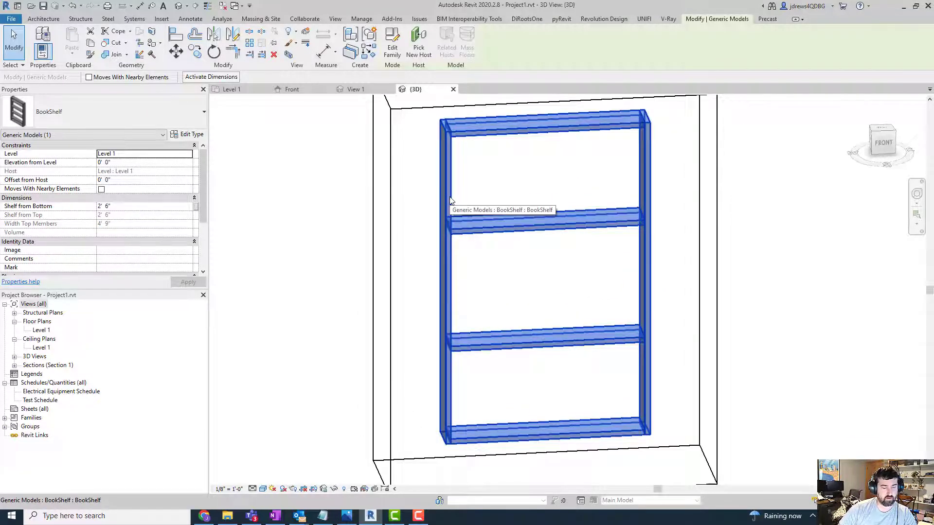
key("Tab")
left_click(460, 163)
key("Tab")
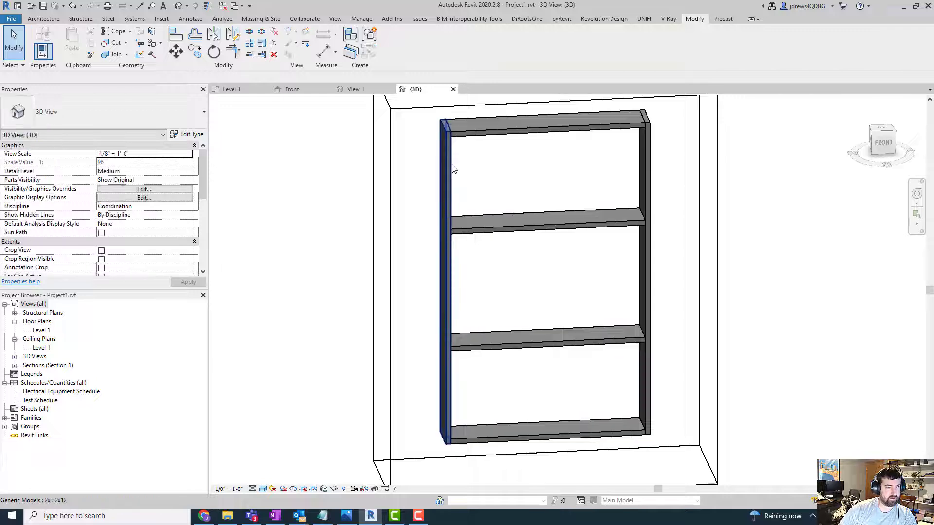
left_click(453, 167)
key("Tab")
left_click(486, 226)
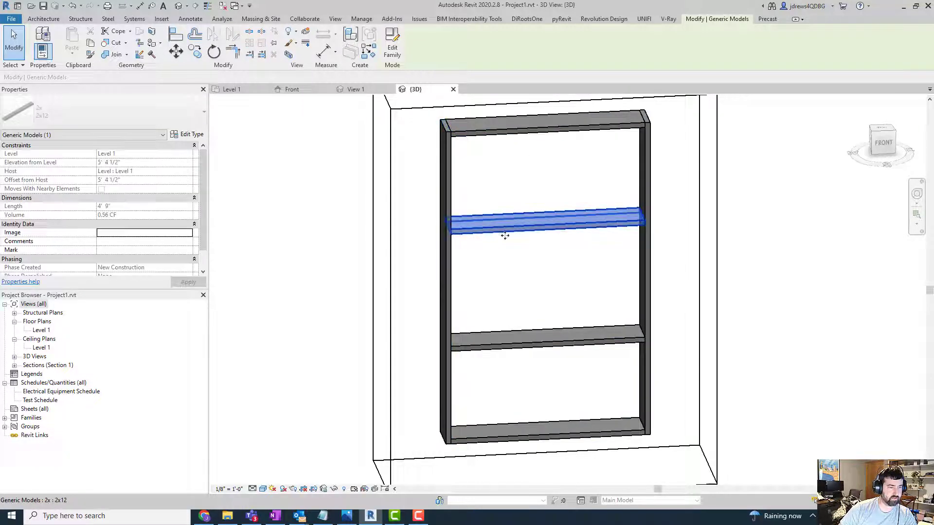
key("Tab")
left_click(578, 135)
key("Tab")
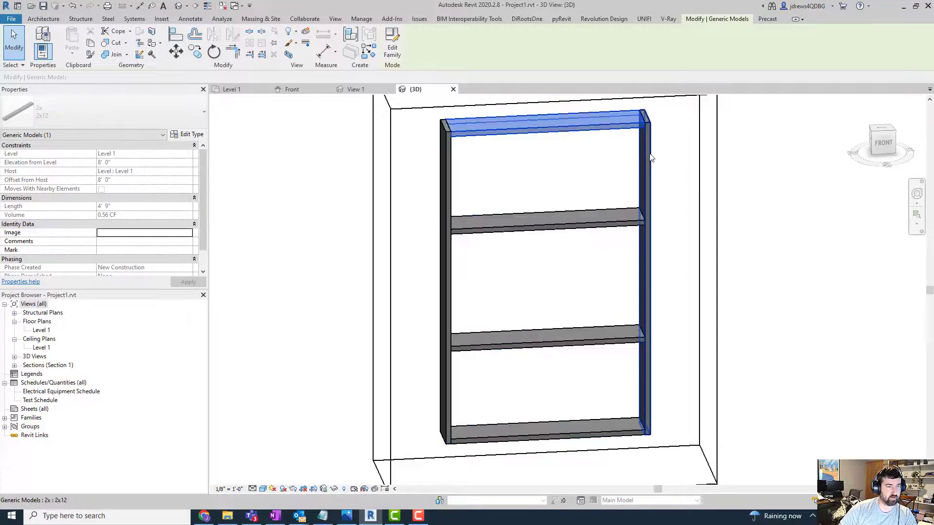
left_click(649, 155)
middle_click_drag(606, 337, 604, 319)
key("Escape")
left_click(603, 327)
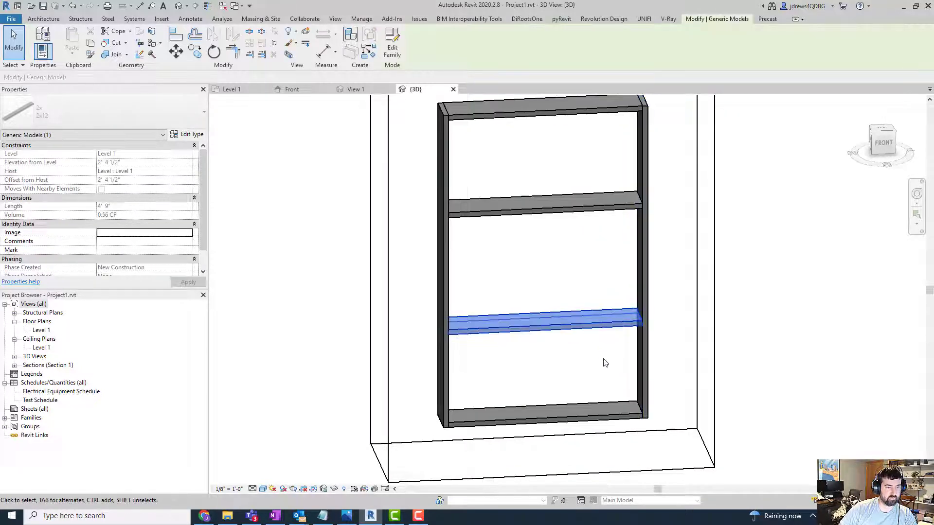
left_click(604, 359)
Open the BookShelf family for editing, and from its right vertical 2x12 board open the nested 2x family
scroll(516, 176, "down", 1)
middle_click_drag(517, 175, 508, 203)
left_click(519, 146)
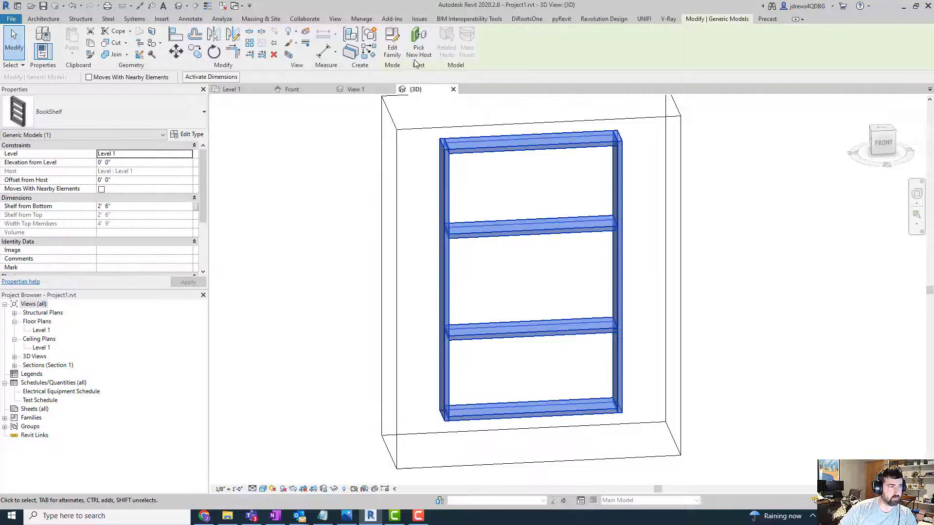
left_click(392, 48)
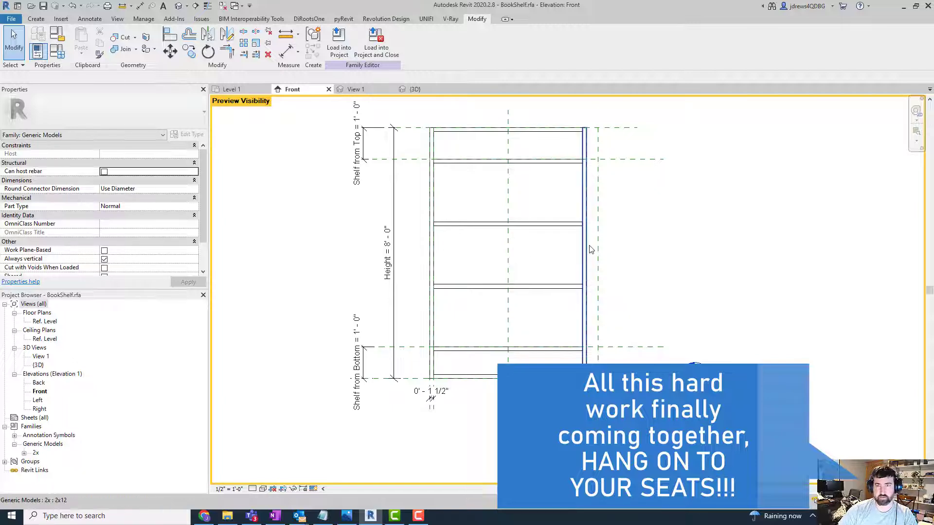
double_click(586, 207)
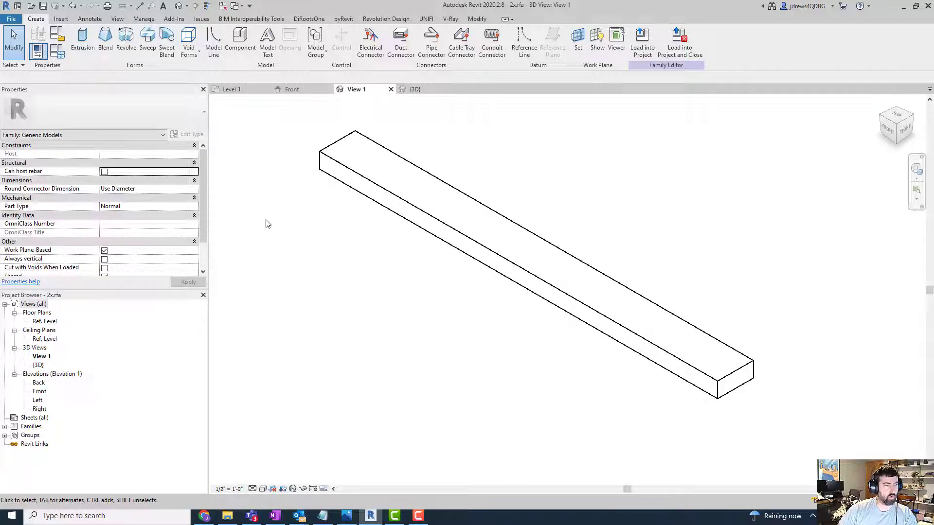
Examine the parameter properties of Height and Length in the 2x family's types, leaving both unchanged
middle_click_drag(399, 190, 391, 198)
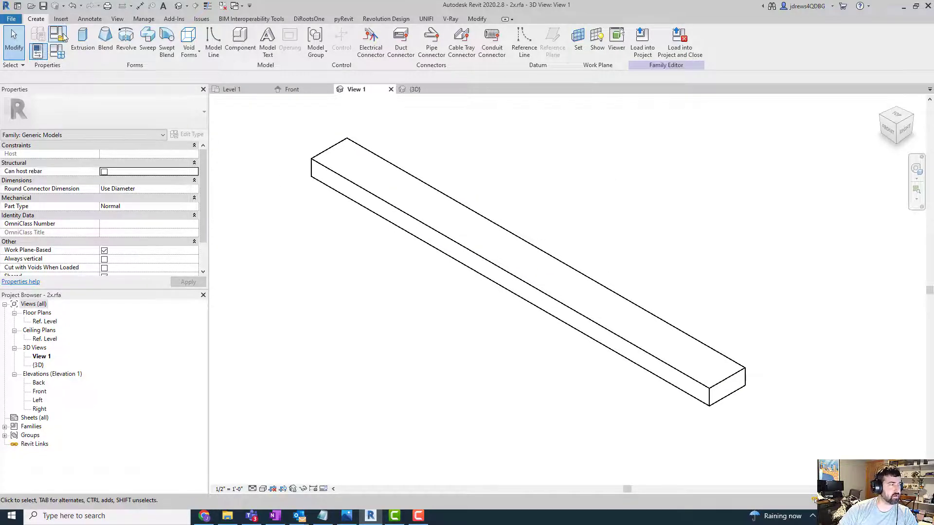
left_click(57, 51)
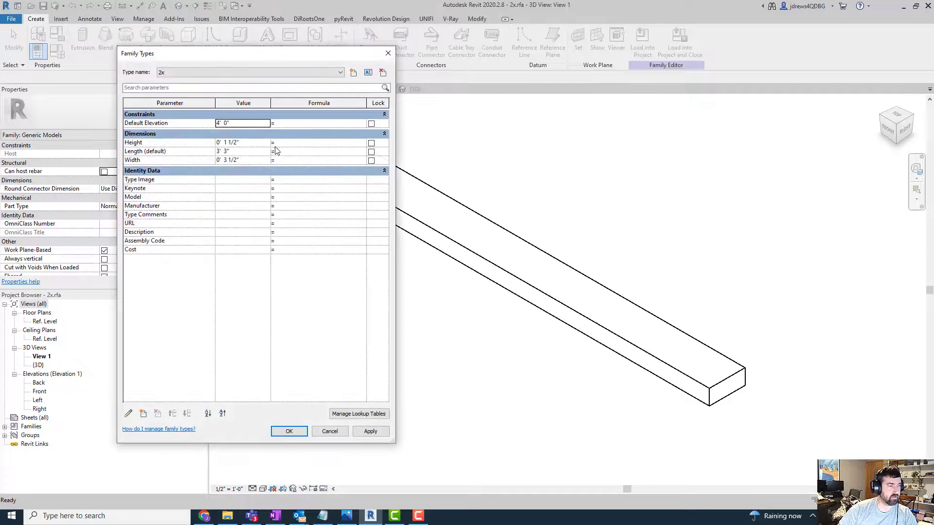
left_click_drag(294, 61, 377, 65)
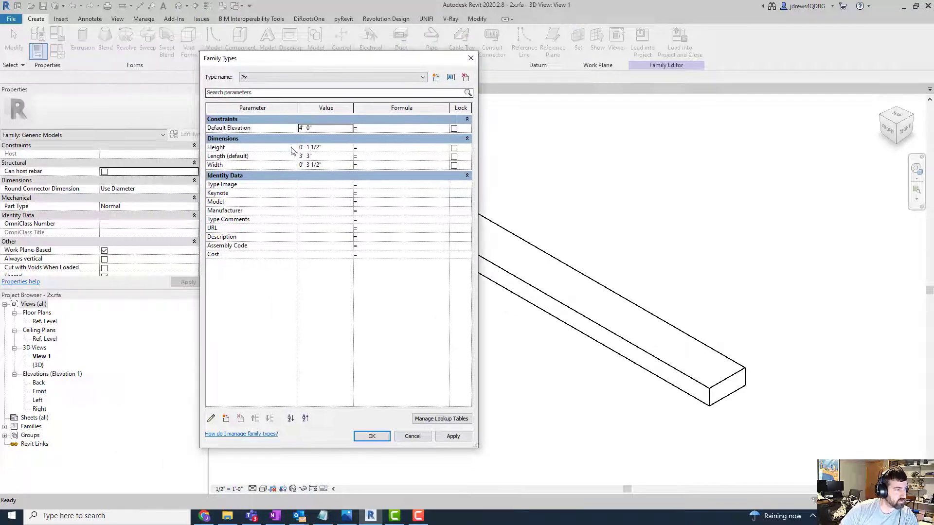
left_click(260, 146)
left_click(211, 418)
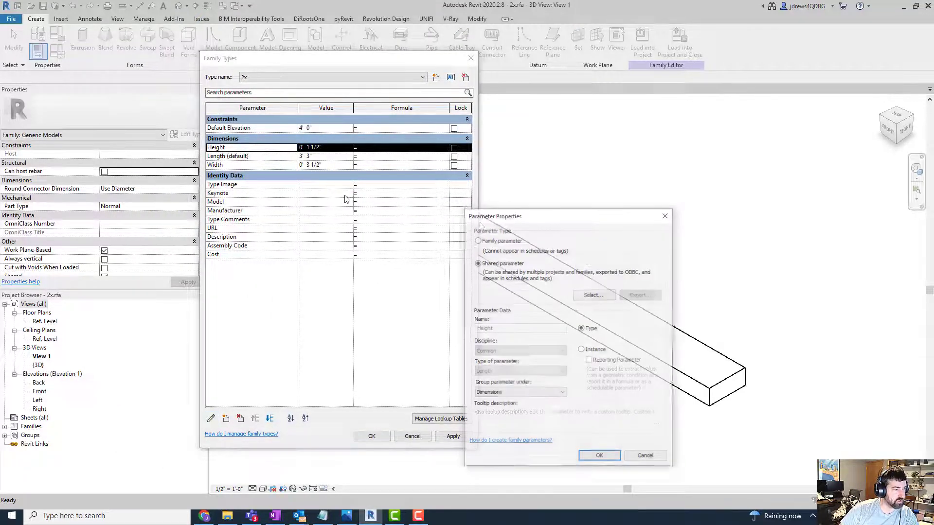
left_click(646, 457)
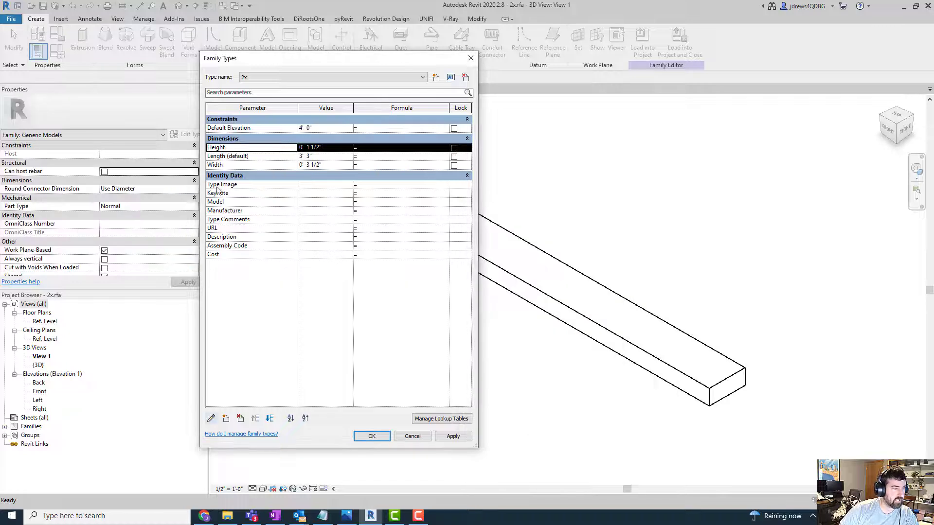
left_click(229, 160)
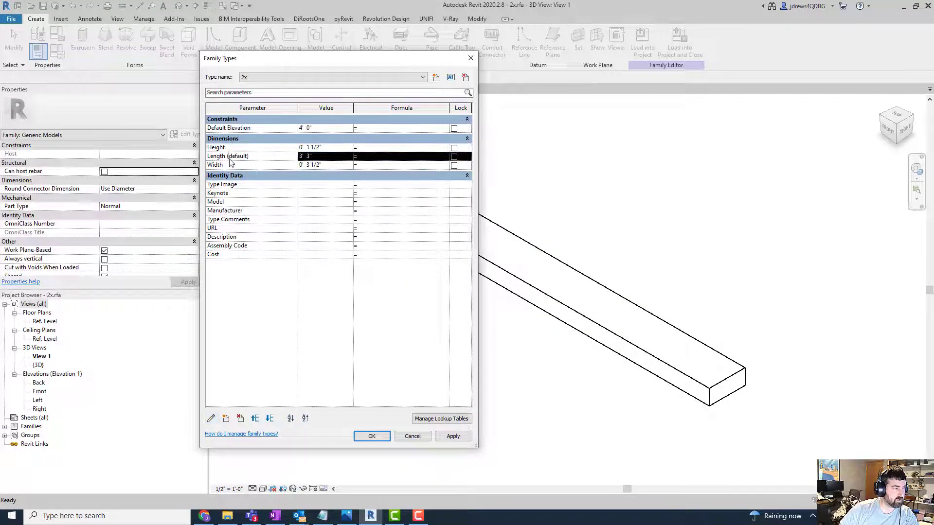
left_click(211, 419)
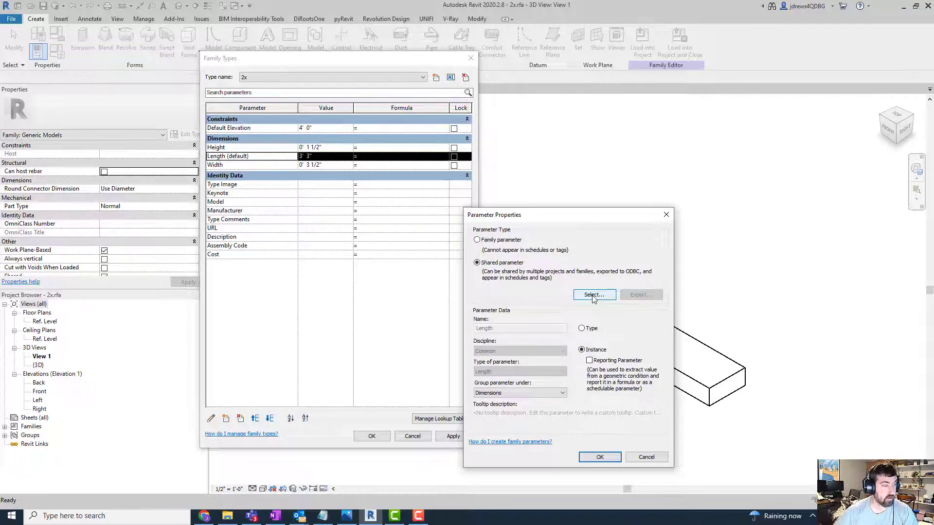
left_click(646, 457)
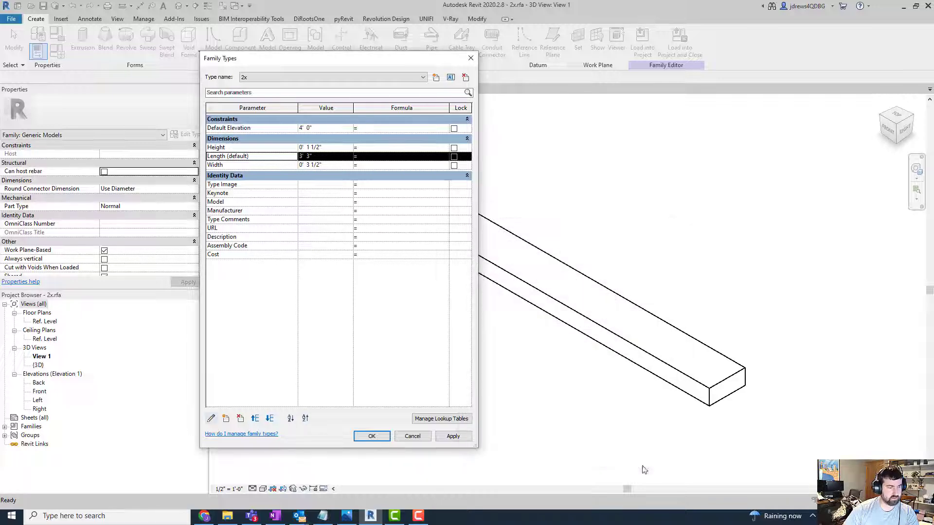
Add the shared parameter Schedule Type from the Fabrication group to the 2x family as a type parameter grouped under Text
left_click(230, 420)
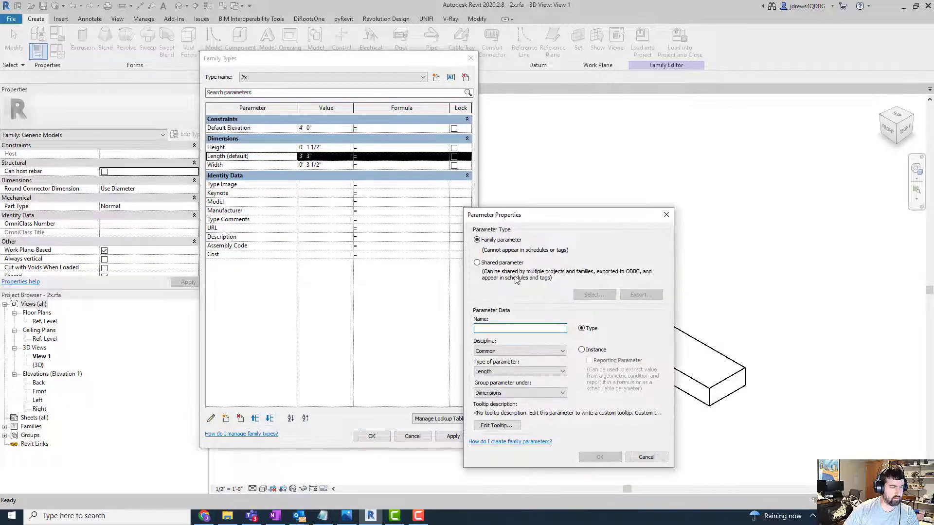
left_click(485, 263)
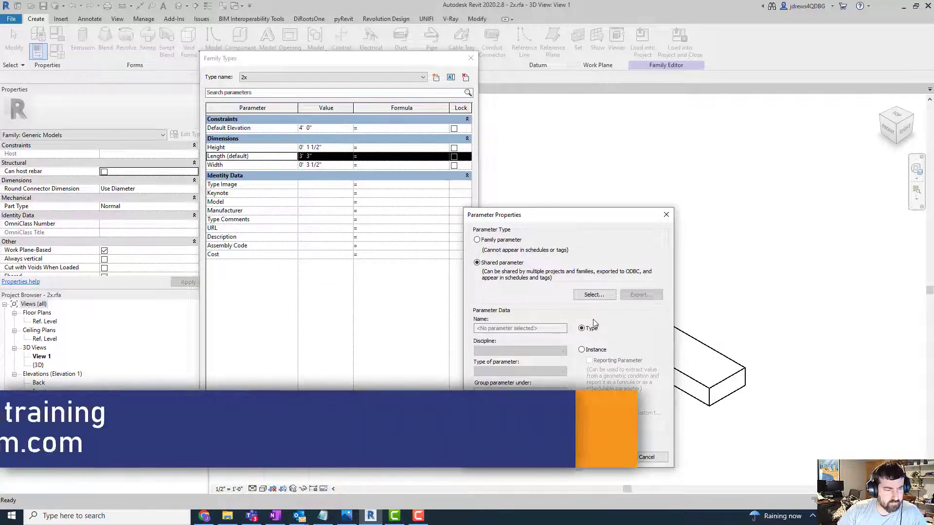
left_click(594, 295)
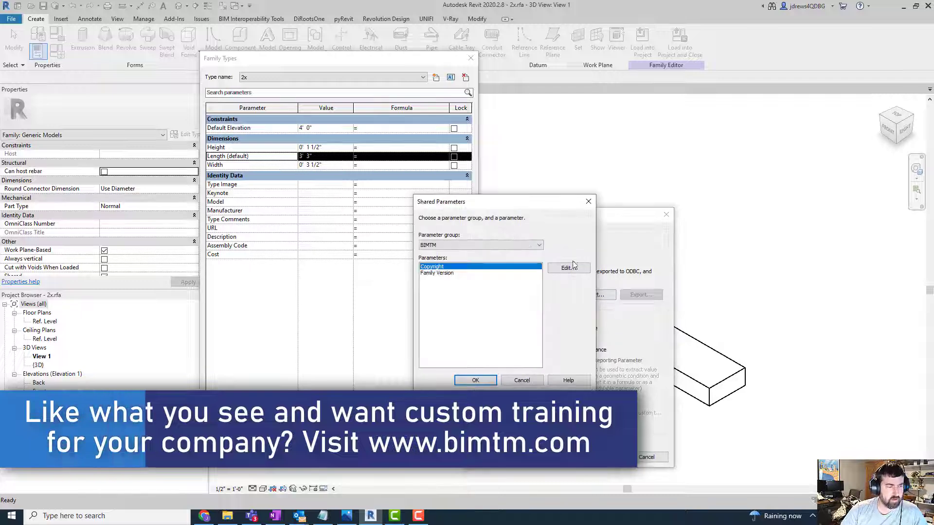
left_click(461, 246)
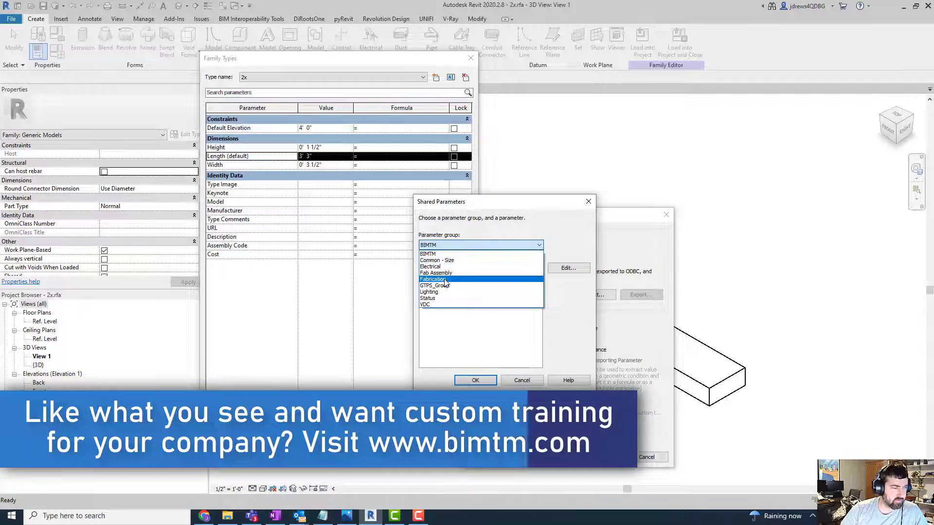
left_click(450, 287)
left_click(462, 304)
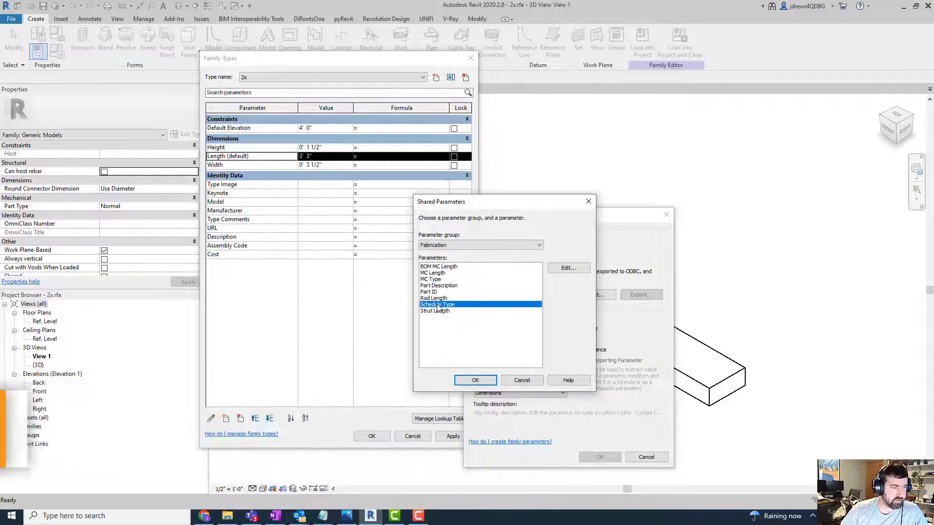
left_click(476, 381)
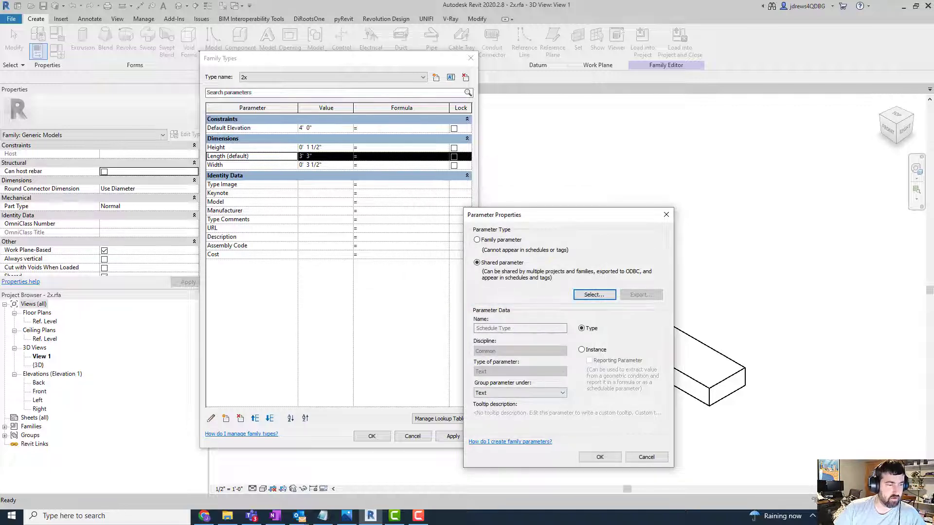
left_click(601, 457)
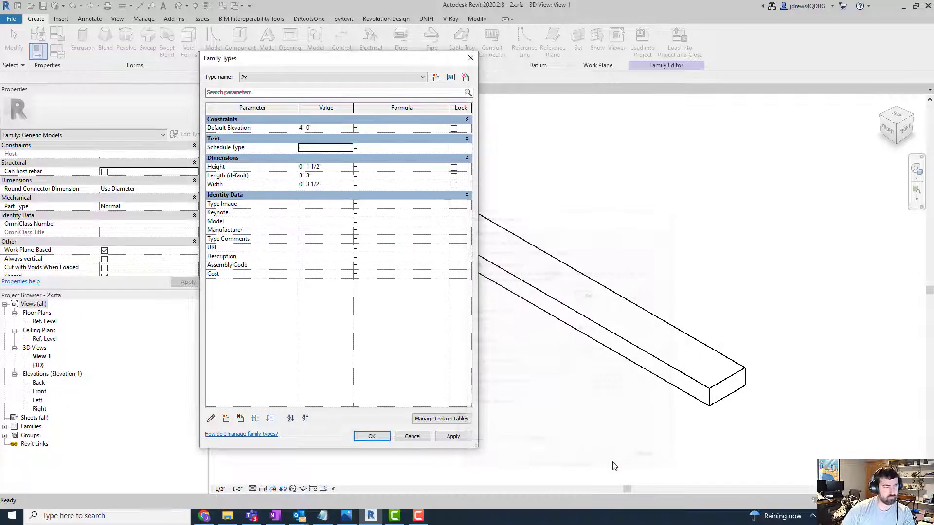
Set the 2x type's Schedule Type value to Parts List and accept the family types
left_click(329, 149)
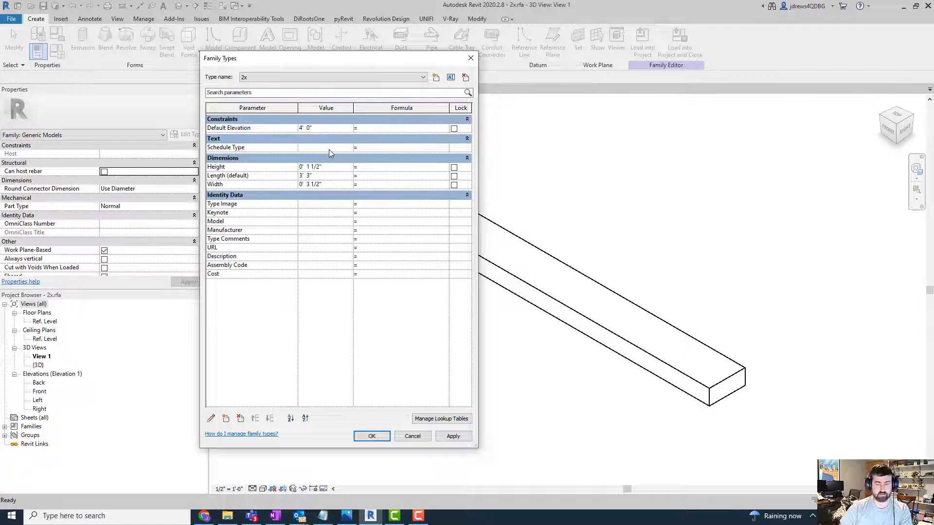
type("Lumber LK")
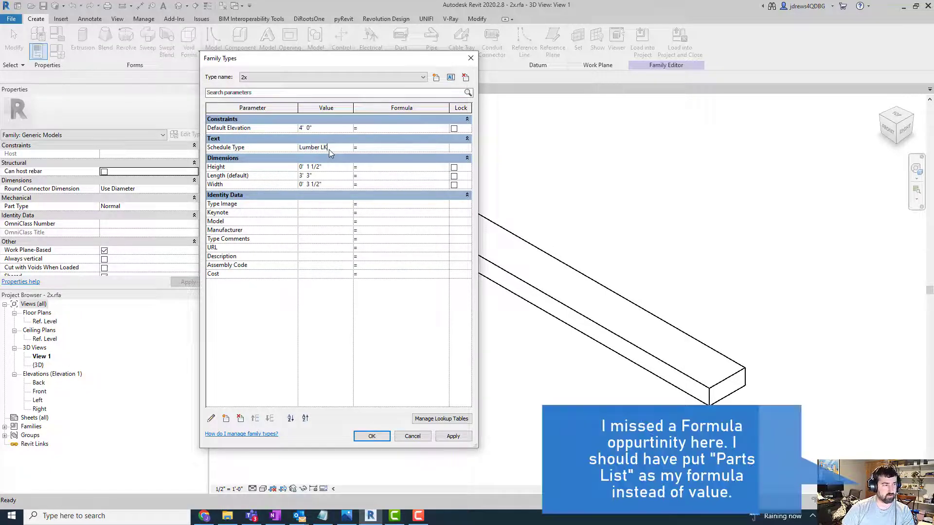
key("BackSpace")
key("BackSpace")
key("BackSpace")
key("BackSpace")
key("BackSpace")
key("BackSpace")
key("BackSpace")
key("BackSpace")
key("BackSpace")
type("Pa")
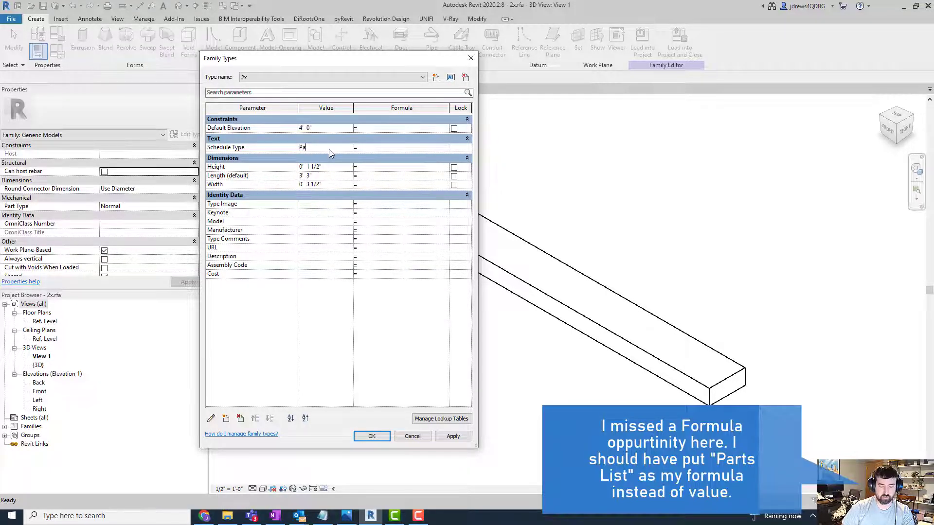
type("rts List")
key("Tab")
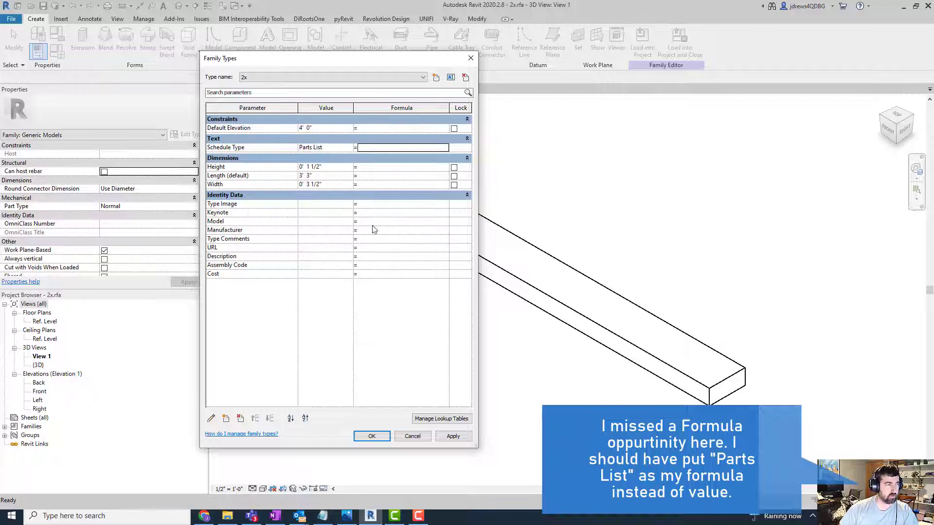
left_click(372, 439)
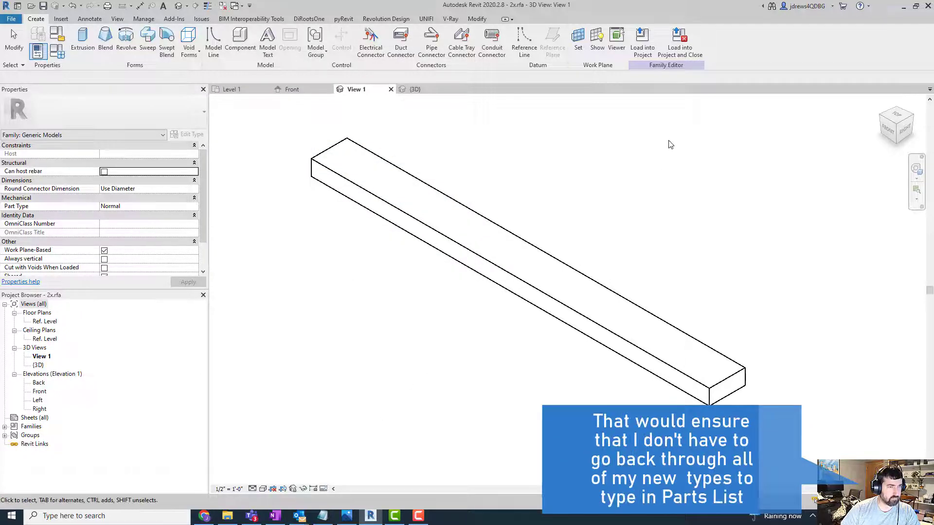
Load the 2x family into BookShelf.rfa only, overwriting the existing version
left_click(628, 43)
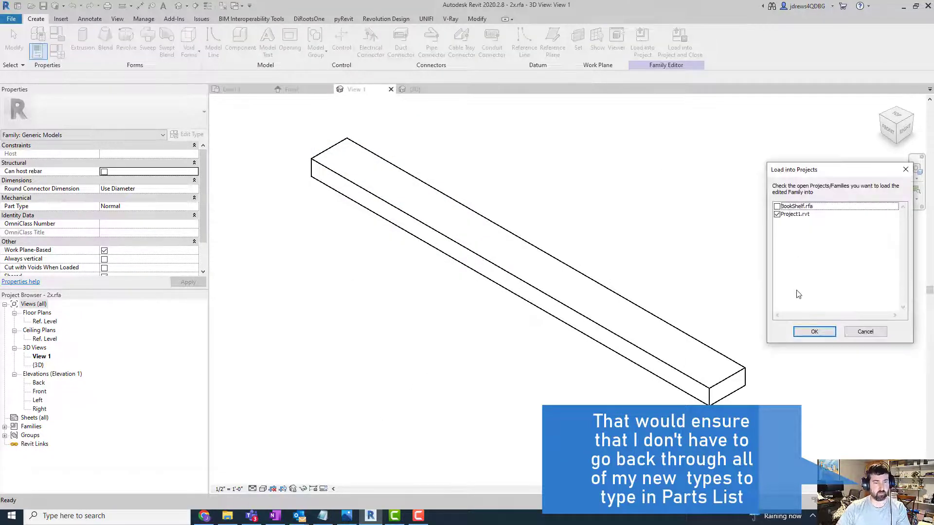
left_click(779, 216)
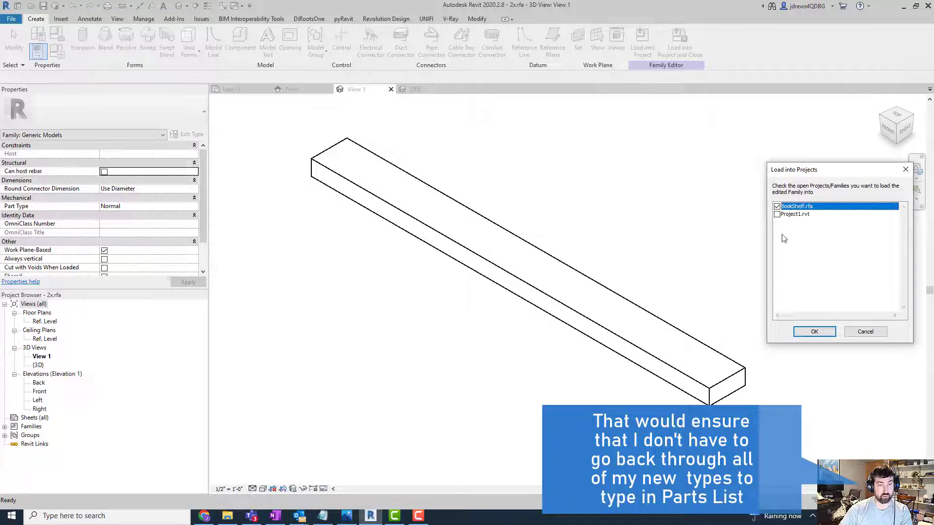
left_click(814, 331)
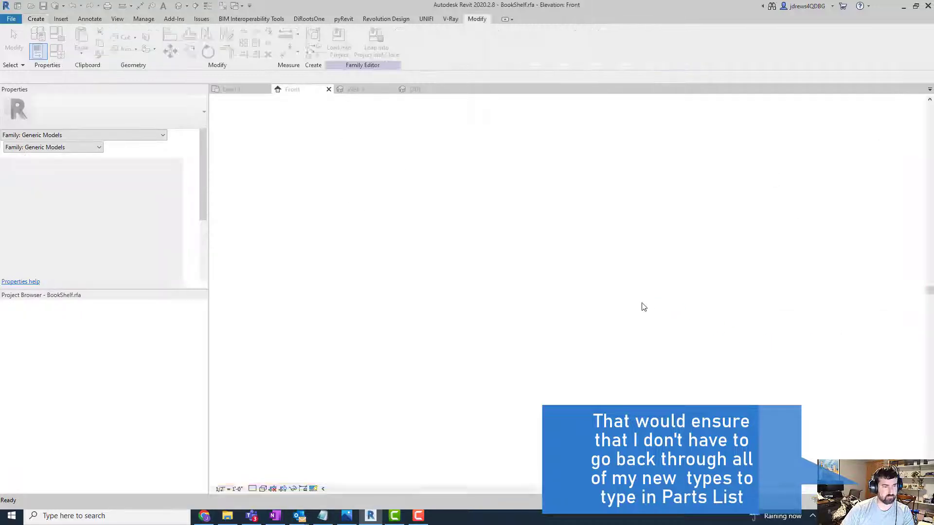
left_click(485, 257)
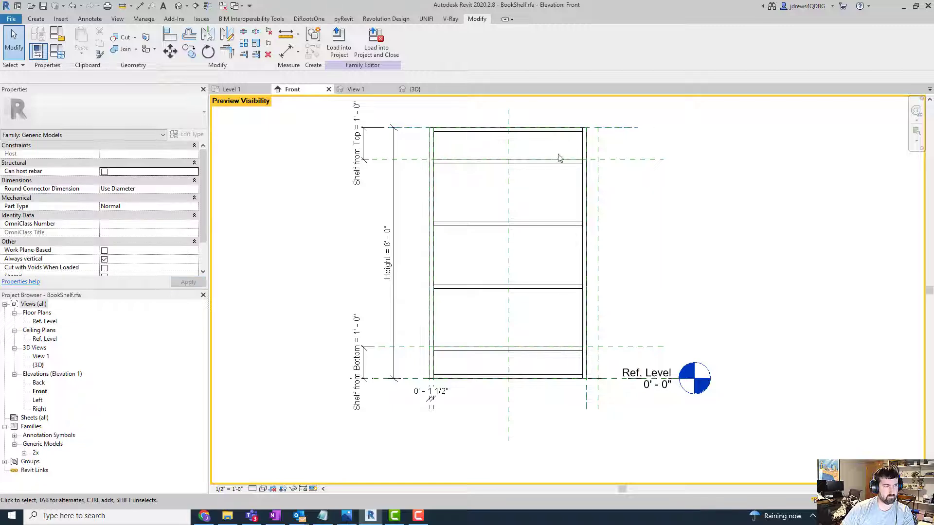
Load the BookShelf family into Project1.rvt, overwriting the existing family and the shared 2x sub-component with the BookShelf version
left_click(343, 51)
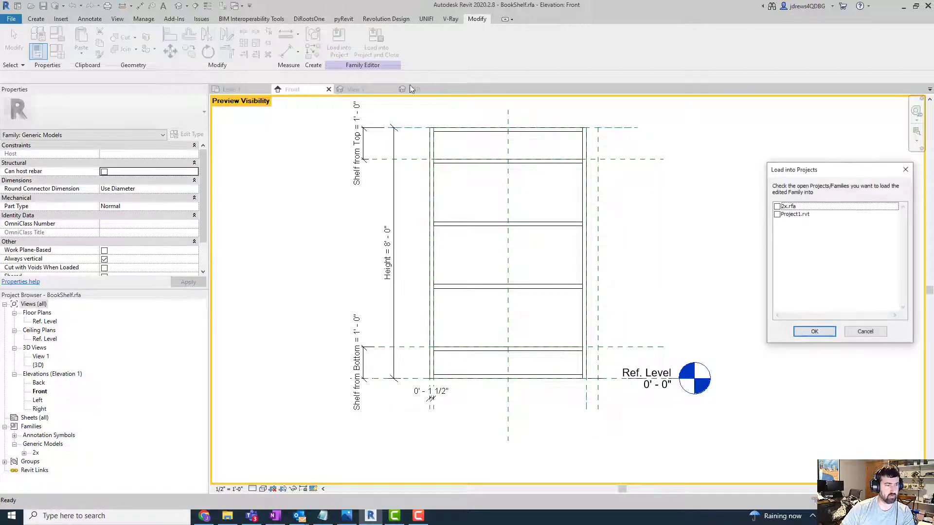
left_click(778, 215)
left_click(820, 332)
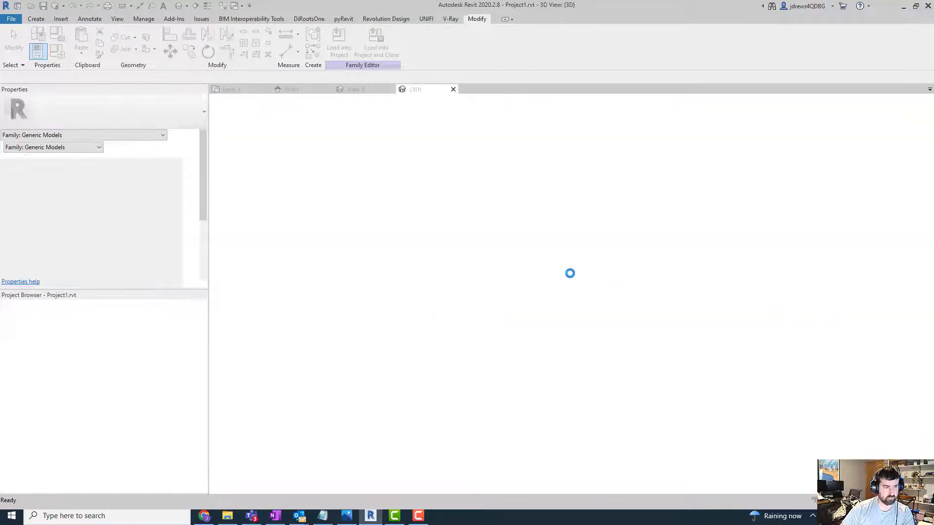
left_click(469, 259)
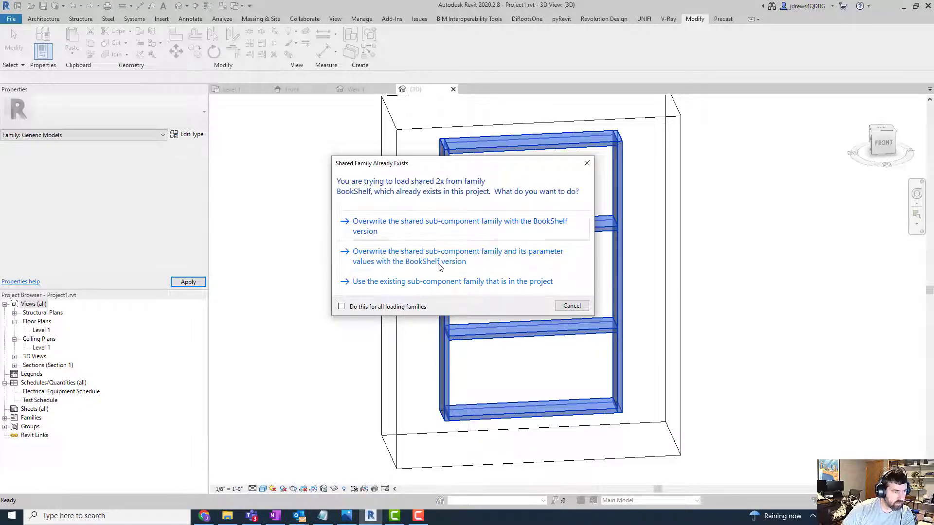
left_click(428, 231)
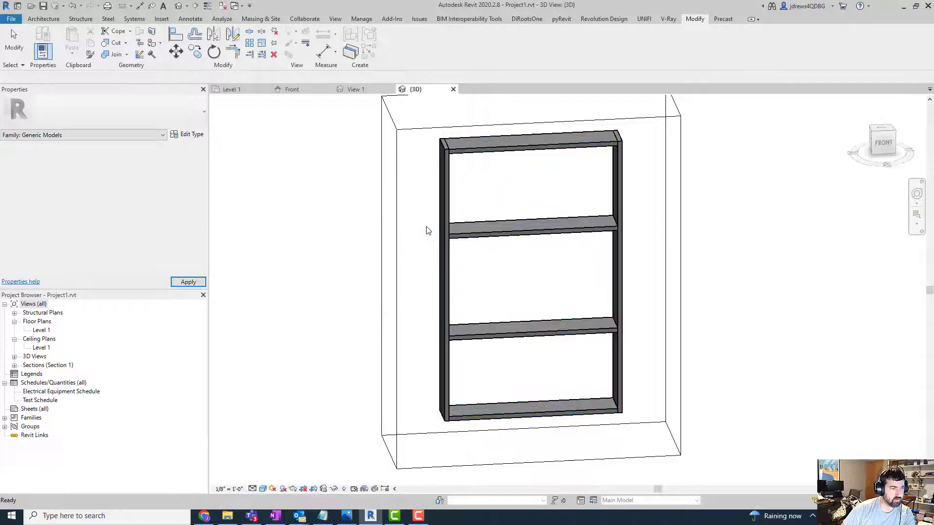
right_click(268, 208)
left_click(330, 214)
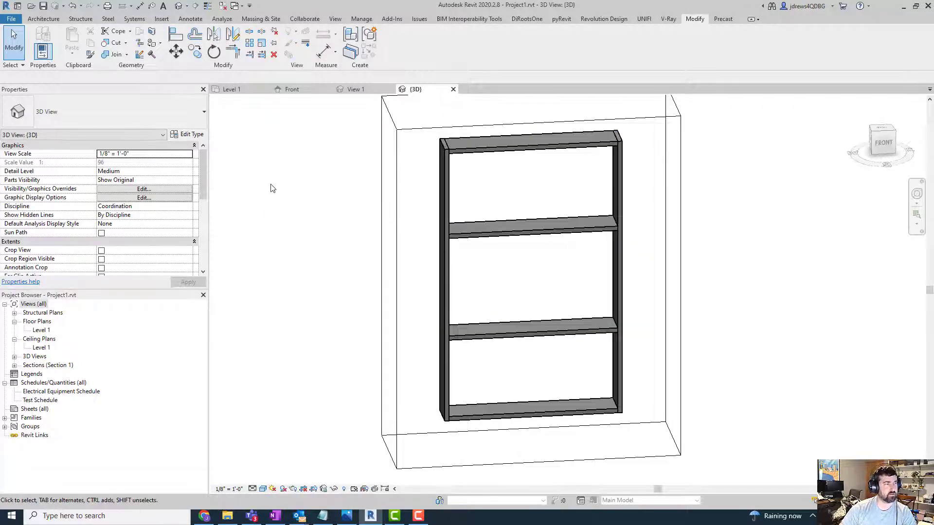
Create a new building components schedule for the Generic Models category in the project
left_click(335, 19)
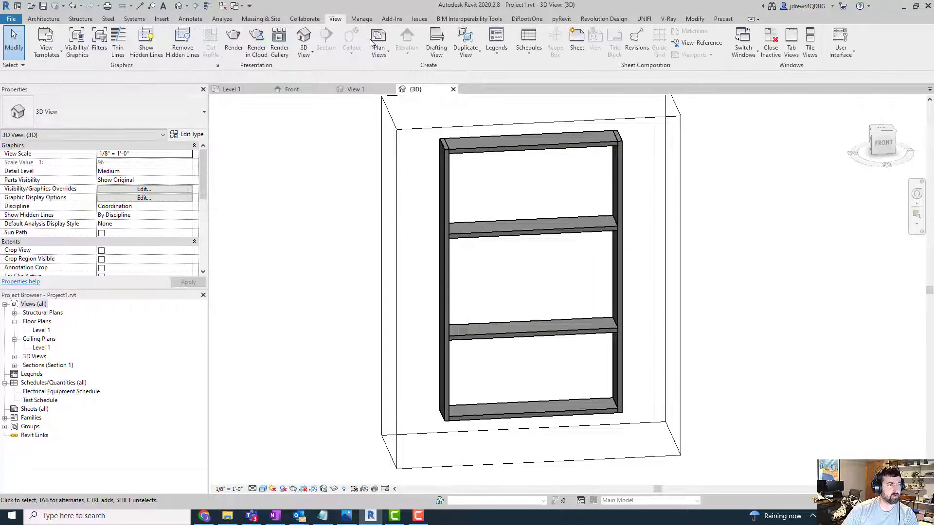
left_click(529, 49)
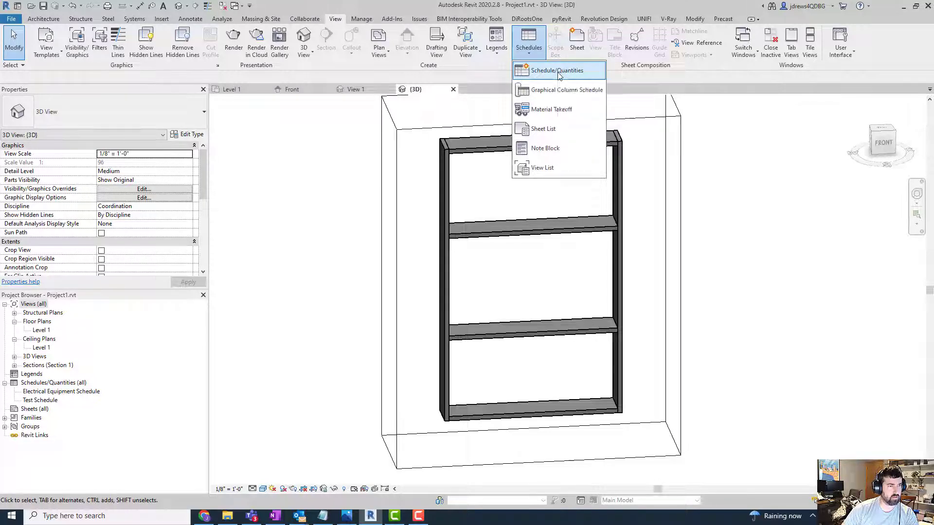
left_click(558, 71)
left_click_drag(933, 117, 330, 106)
left_click(367, 224)
key("g")
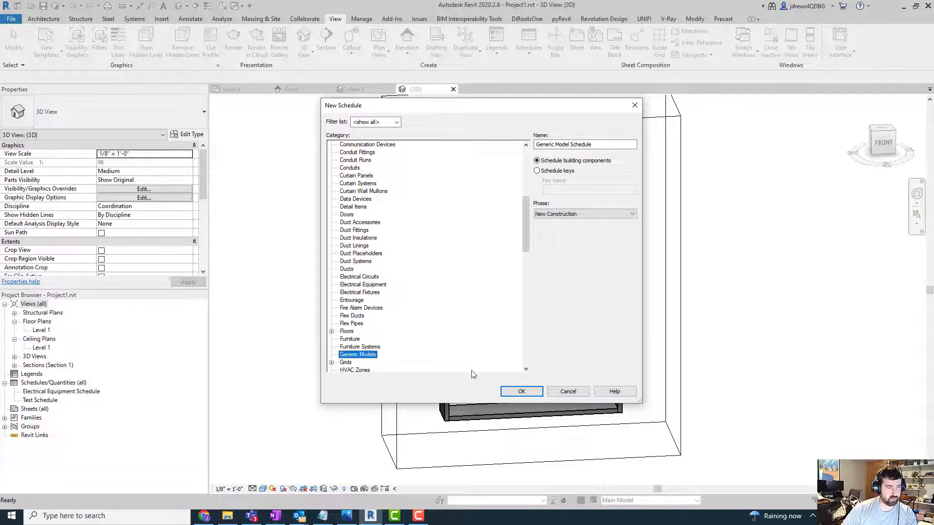
left_click(550, 393)
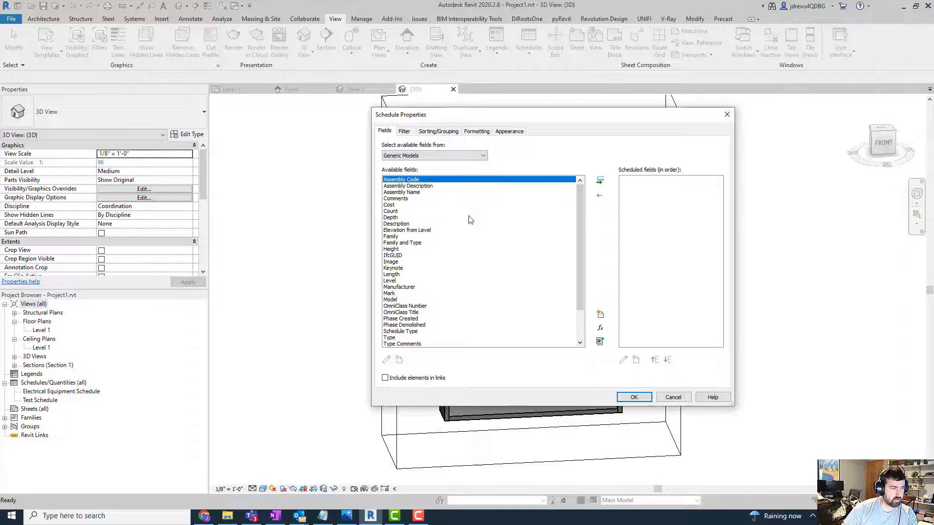
Add the fields Height, Length, Width and Schedule Type to the schedule in that order and generate it
scroll(570, 219, "down", 3)
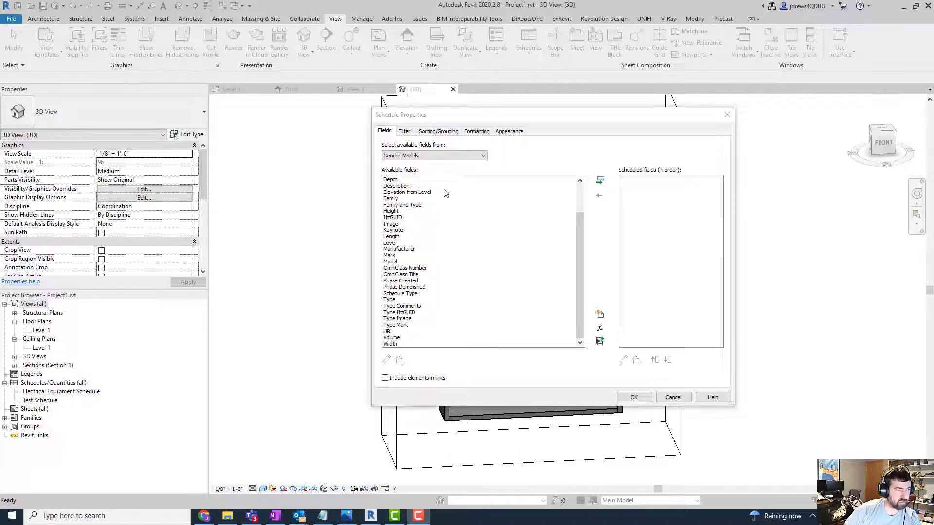
double_click(392, 211)
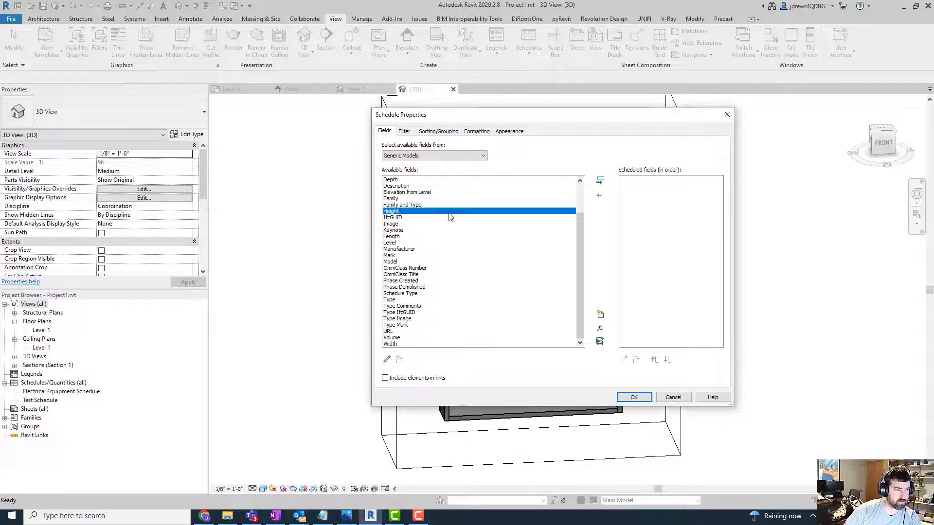
left_click(389, 237)
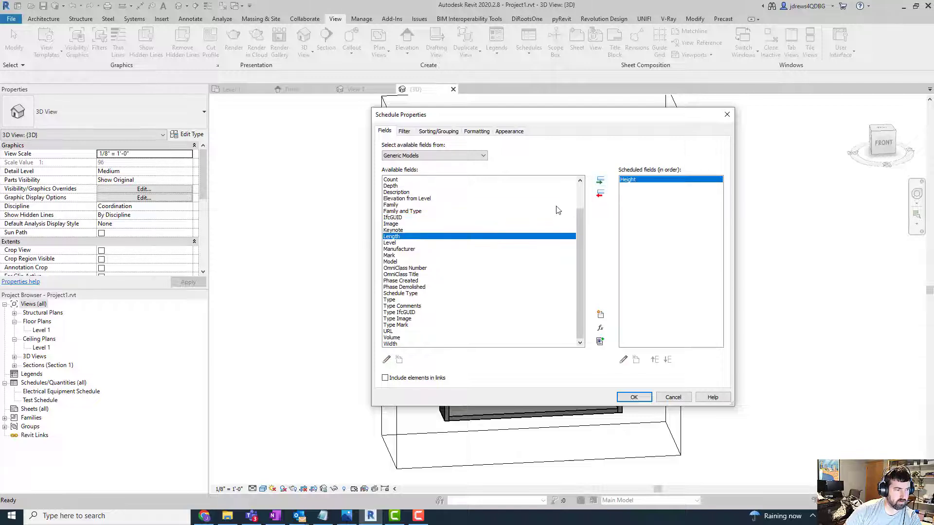
left_click(599, 181)
left_click(390, 344)
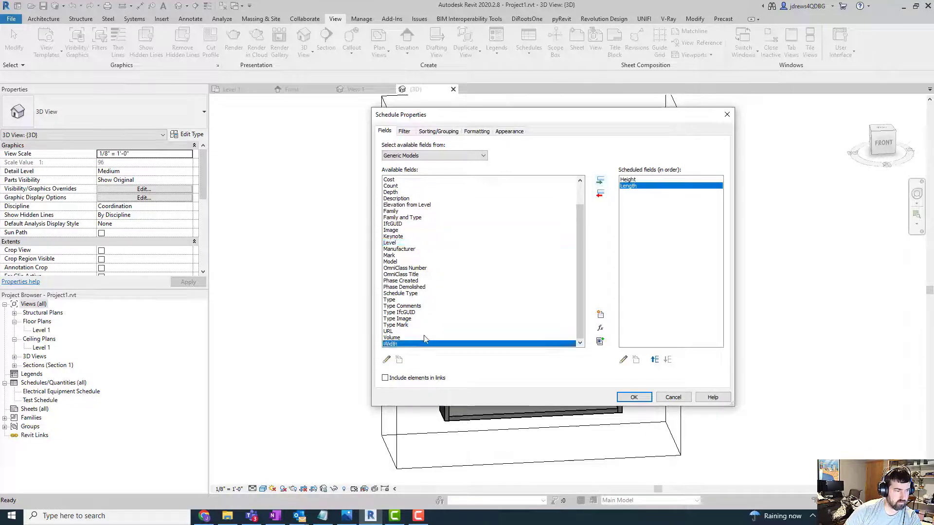
left_click(599, 181)
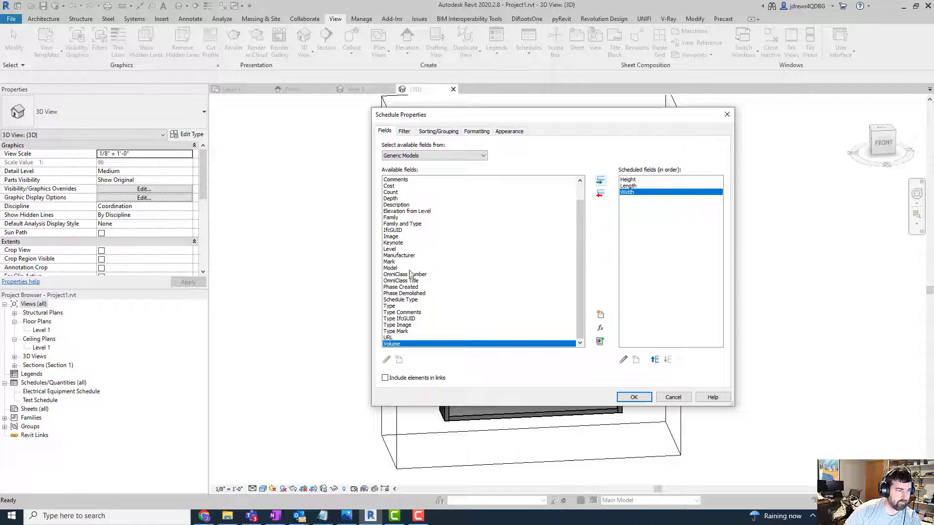
left_click(389, 300)
left_click(600, 181)
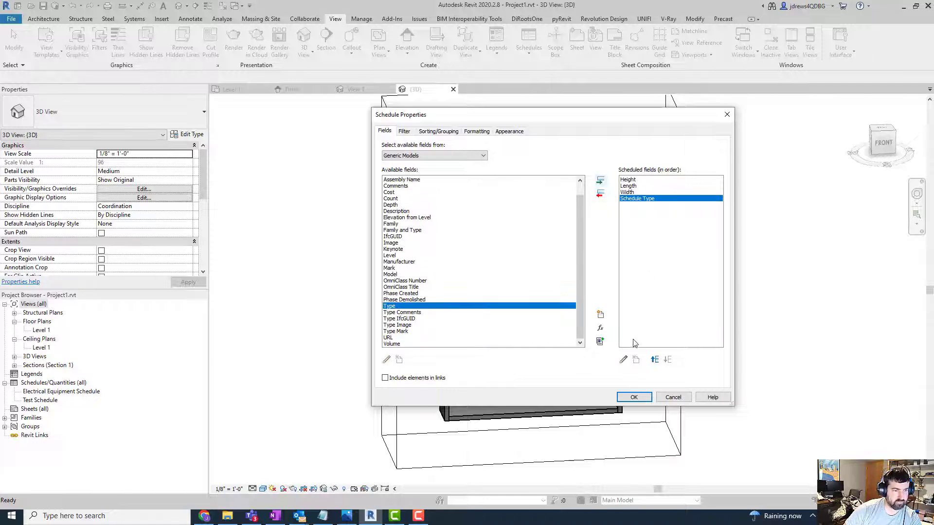
left_click(635, 397)
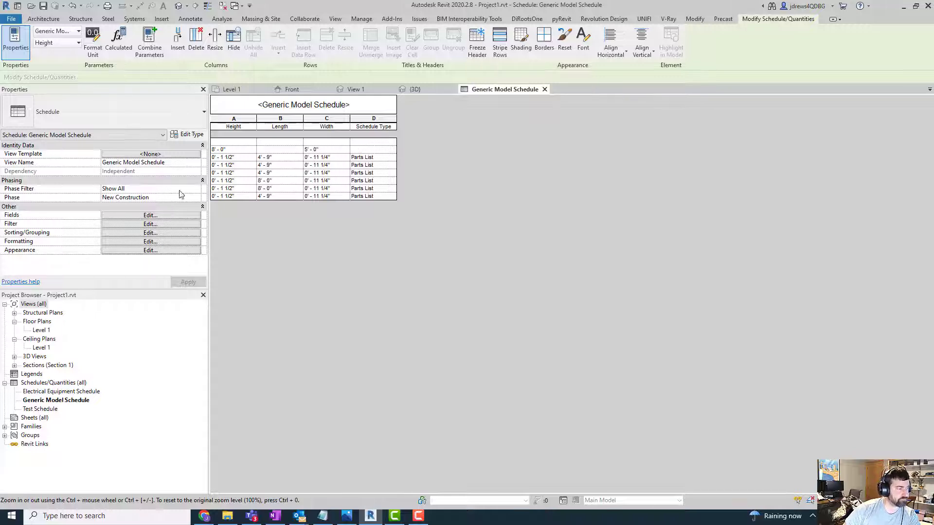
Filter the generic model schedule to elements whose Schedule Type equals Parts List
left_click(142, 224)
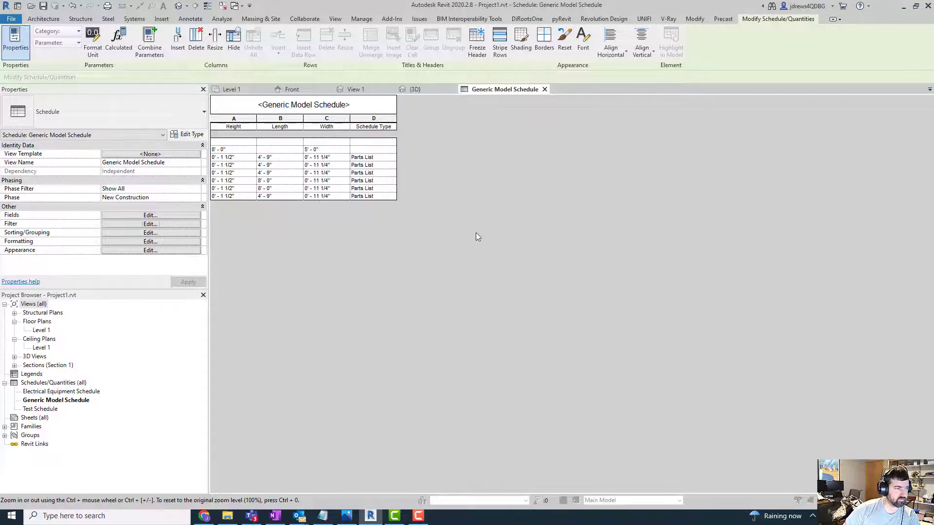
left_click(462, 147)
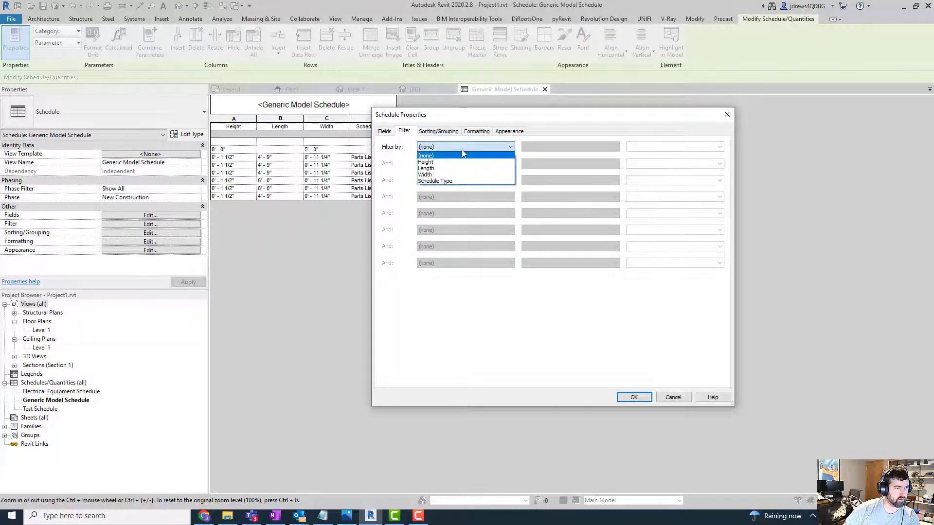
left_click(434, 181)
left_click(574, 146)
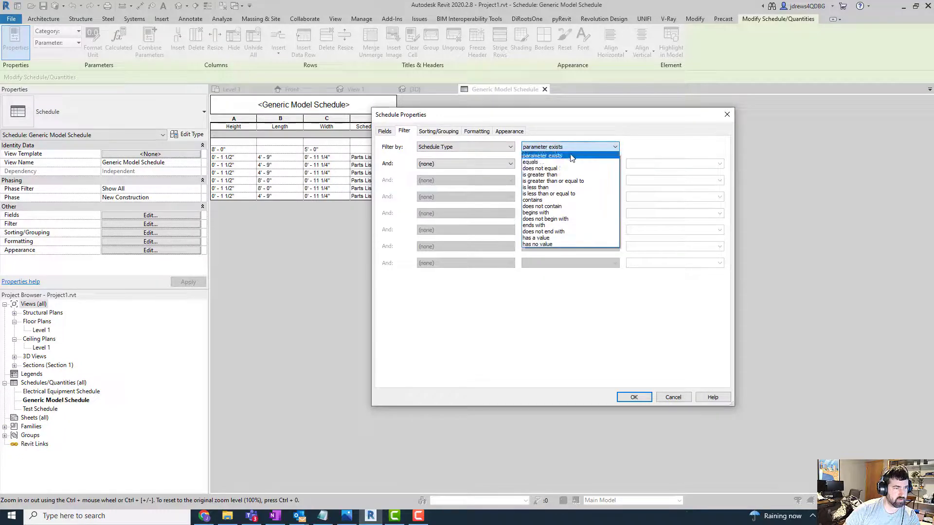
left_click(559, 163)
left_click(720, 146)
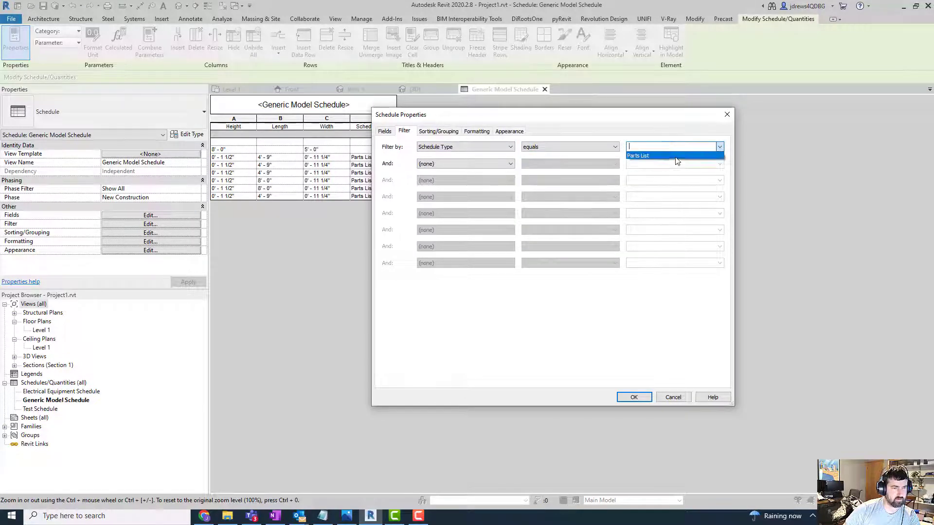
left_click(677, 157)
left_click(634, 397)
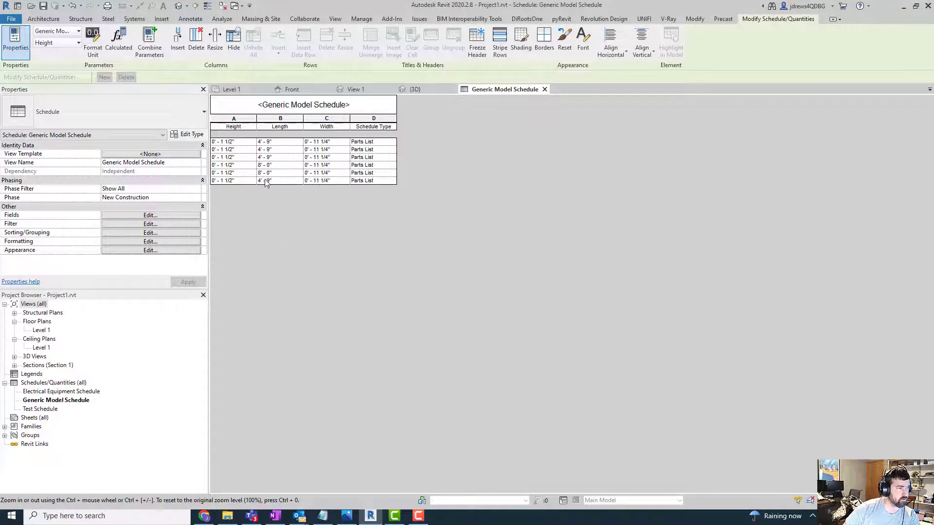
Add the Count field to the generic model schedule
left_click(147, 216)
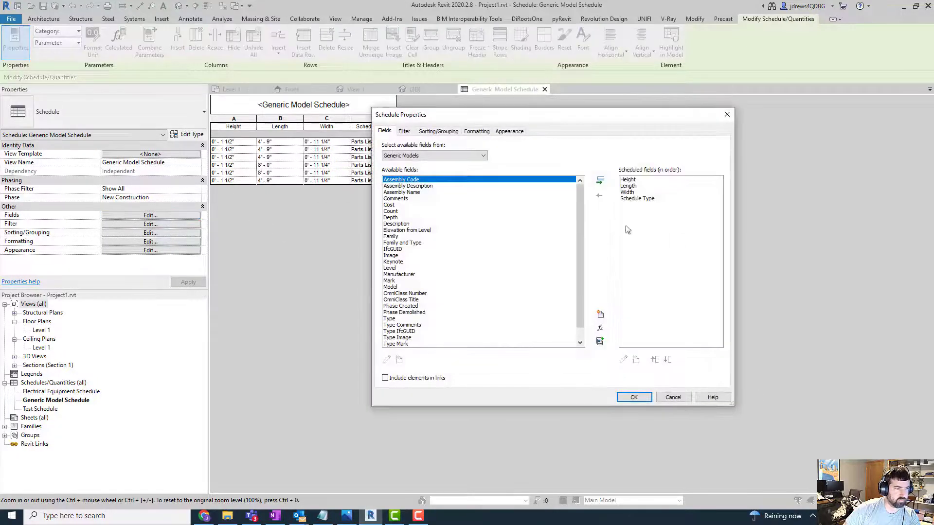
left_click(396, 212)
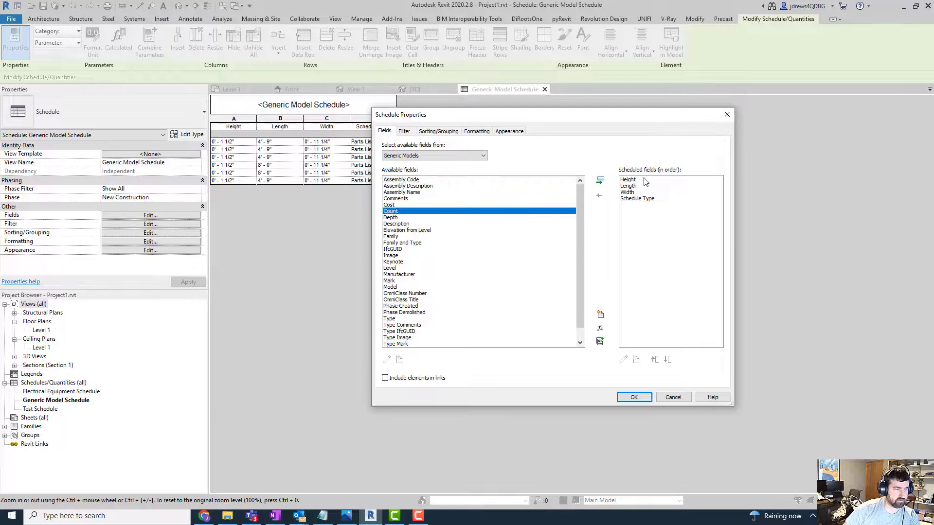
left_click(600, 181)
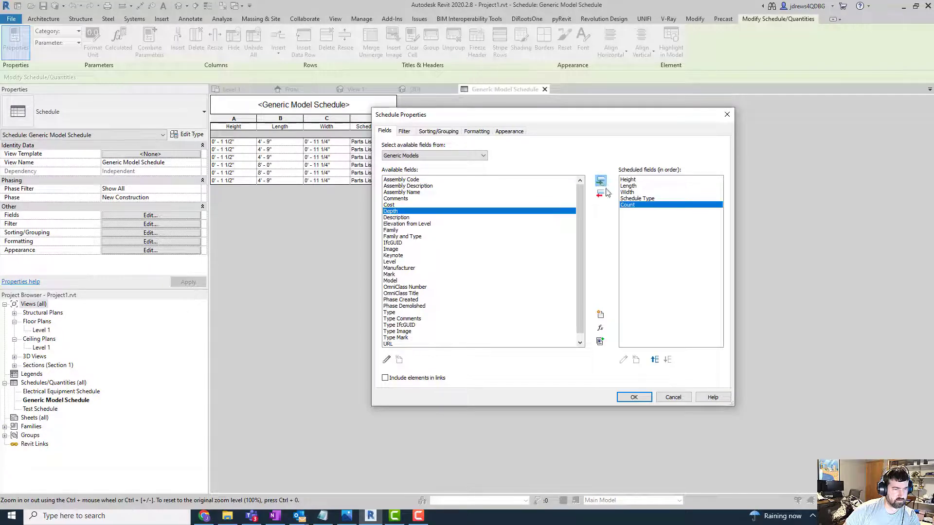
left_click(634, 397)
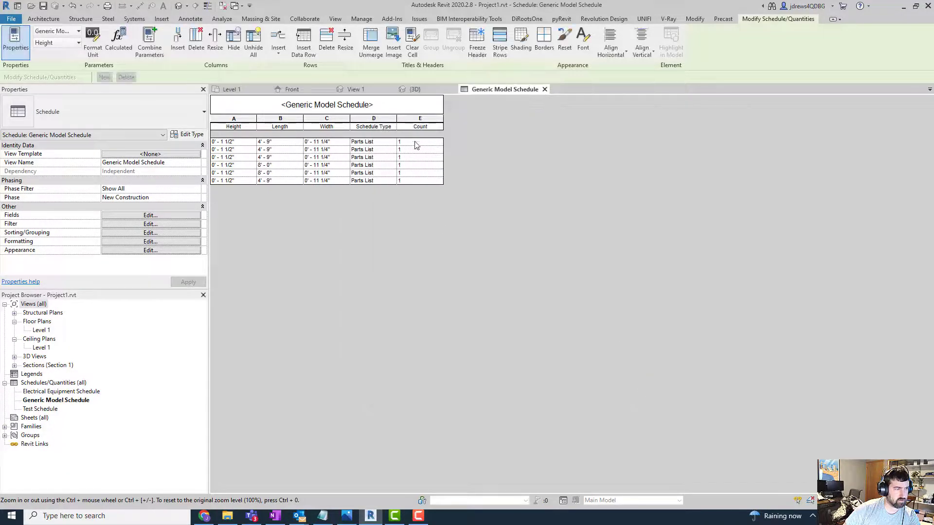
Reorder the schedule fields so that Schedule Type comes after Count
left_click(423, 119)
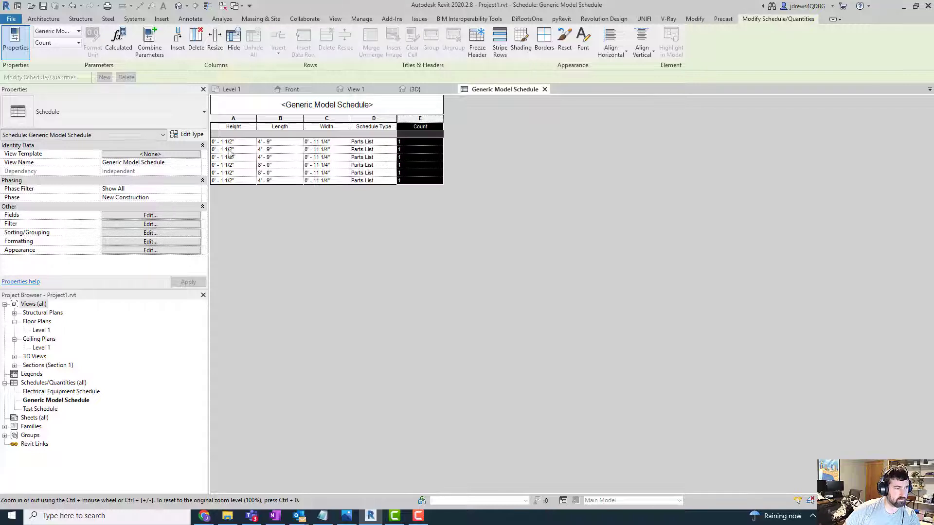
left_click(145, 215)
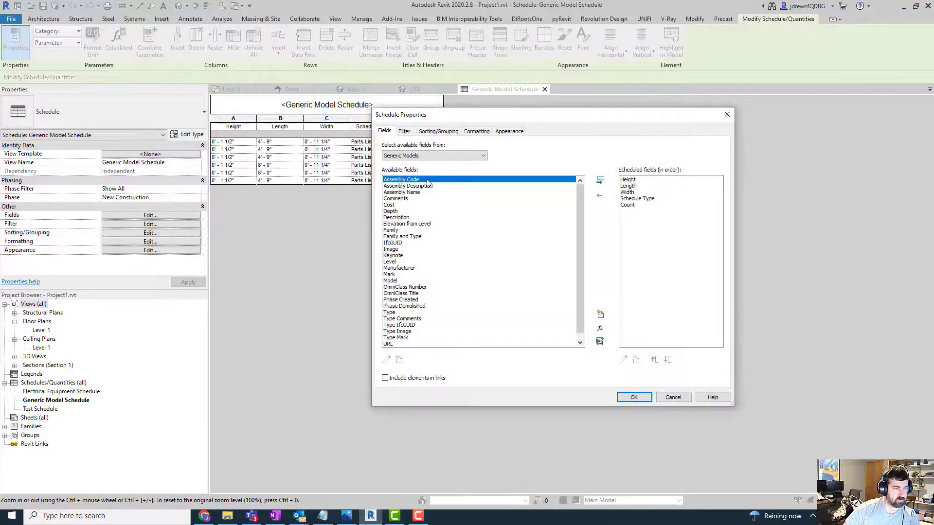
left_click(632, 199)
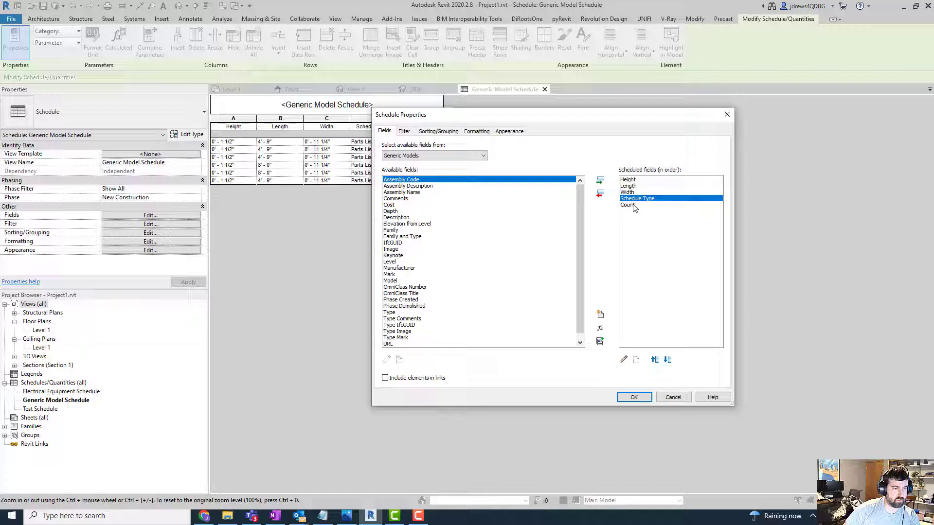
left_click(667, 360)
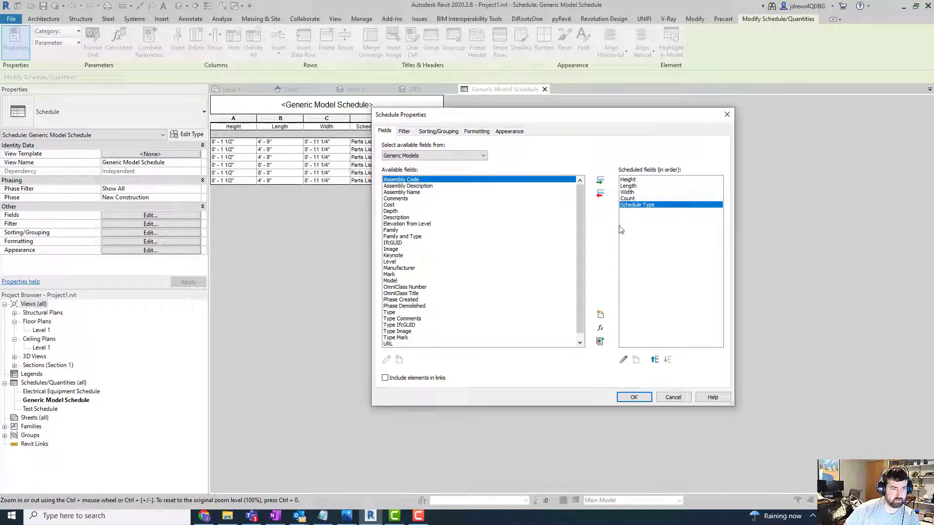
left_click(634, 398)
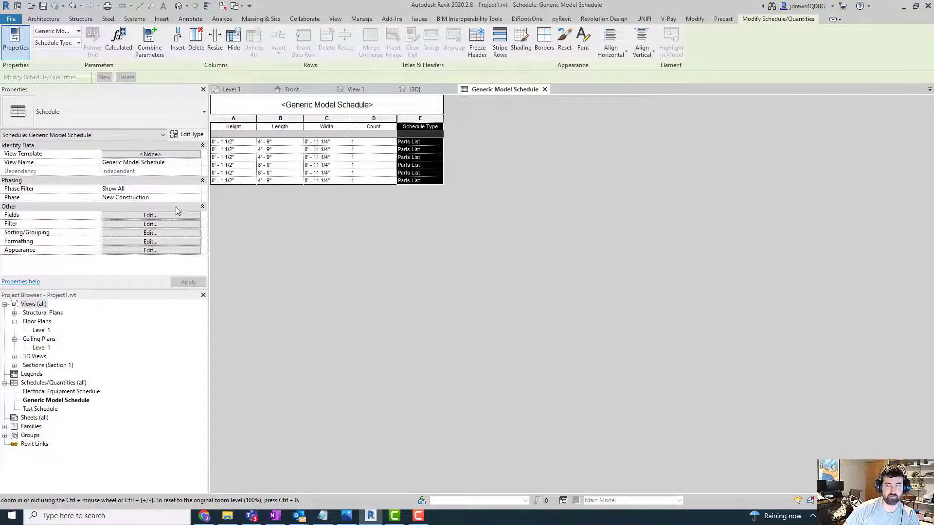
Sort the schedule by Height, Length and Width, all ascending, and turn off itemizing every instance
left_click(139, 233)
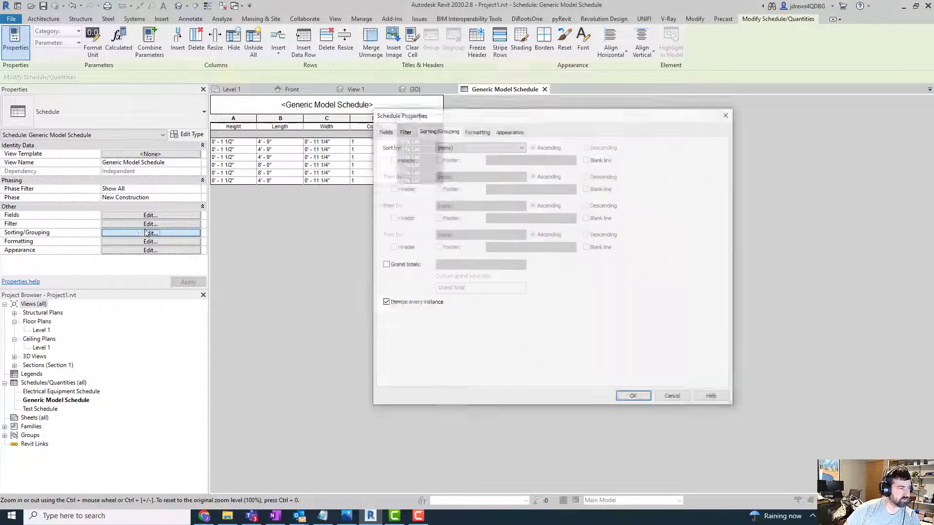
left_click_drag(456, 123, 575, 115)
left_click(577, 144)
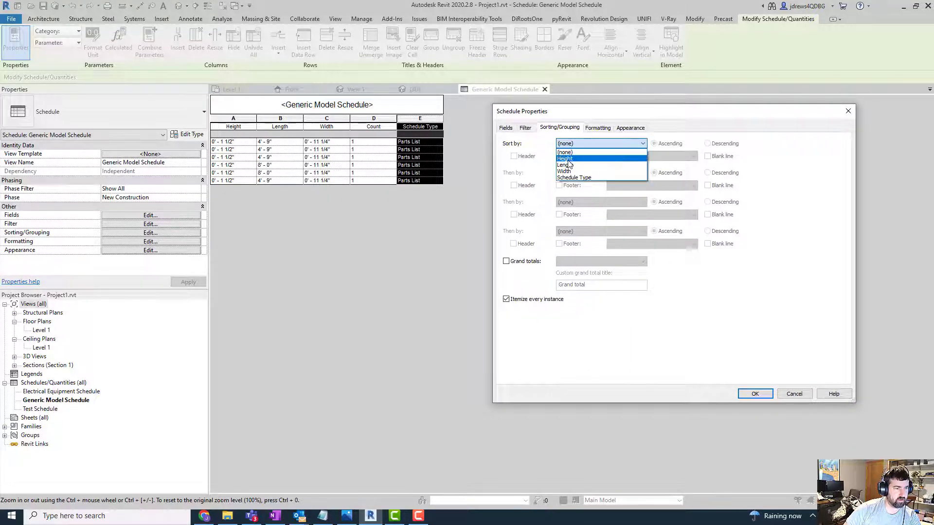
left_click(568, 159)
left_click(574, 173)
left_click(570, 194)
left_click(579, 202)
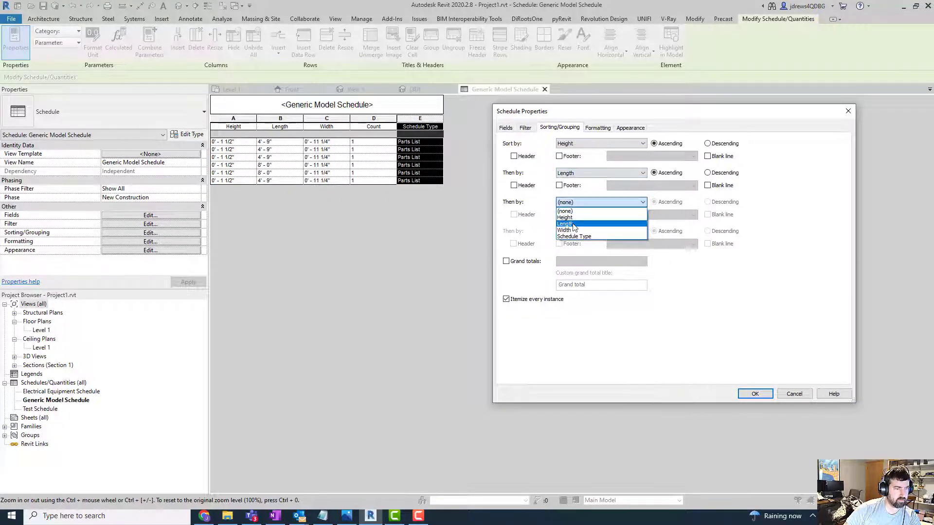
left_click(569, 230)
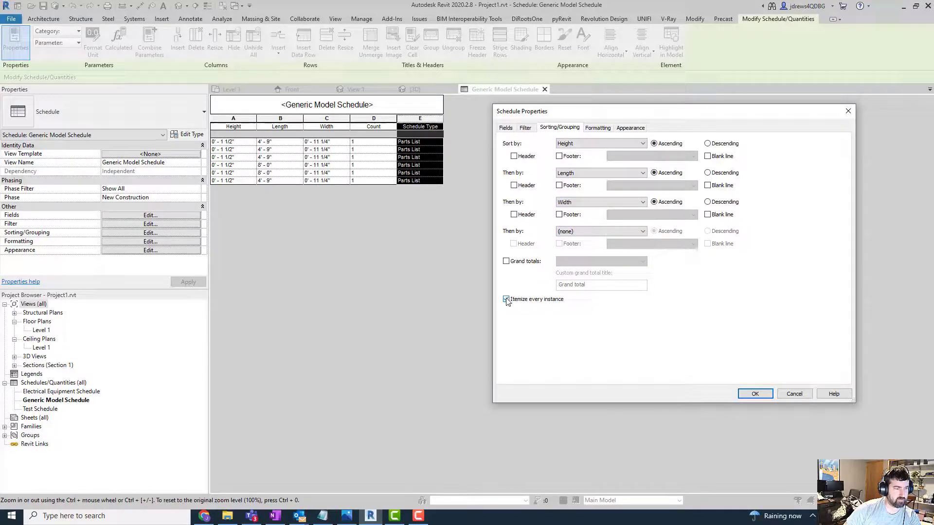
left_click(506, 300)
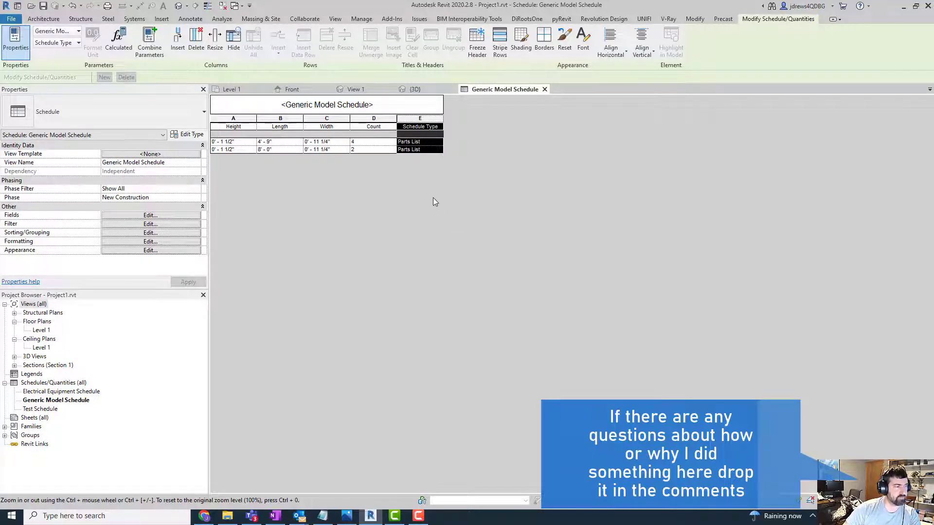
In the Level 1 floor plan, copy the bookshelf straight down by about 2' - 10"
left_click(239, 89)
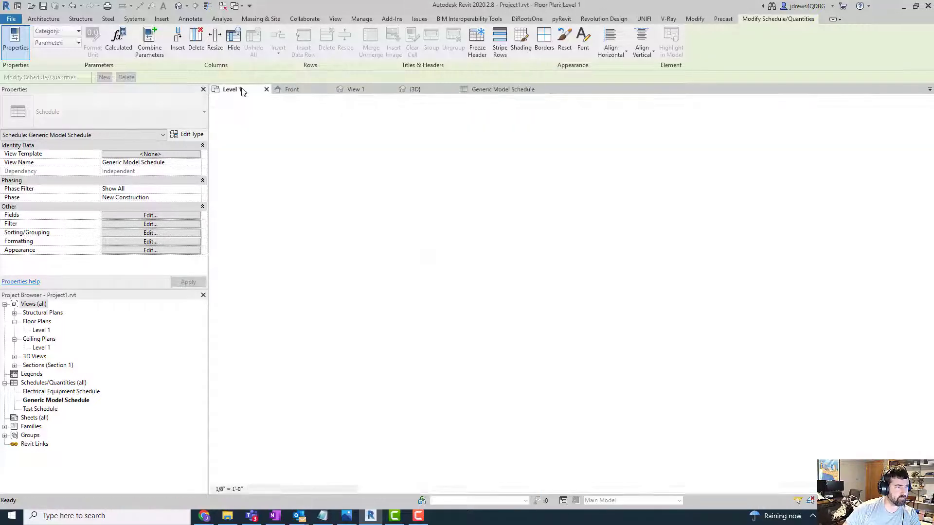
left_click(429, 291)
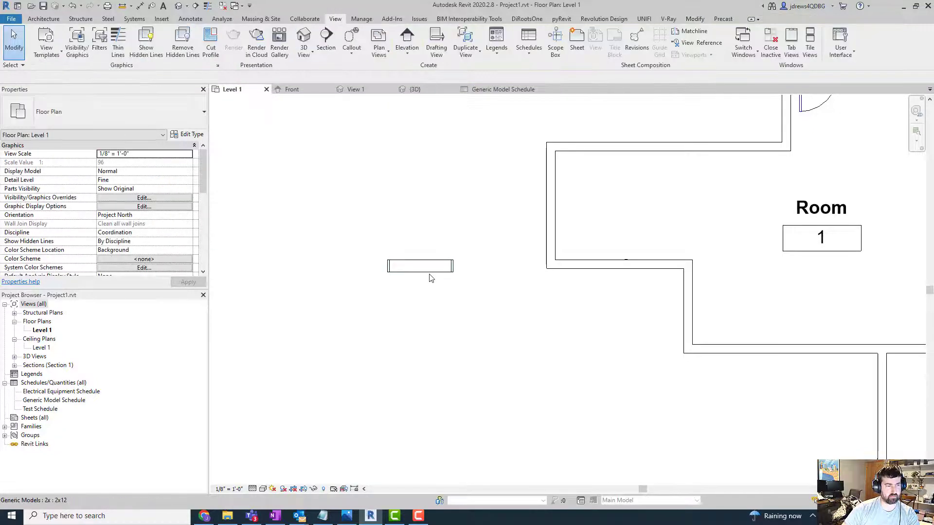
left_click(431, 272)
key("r")
key("o")
left_click(432, 272)
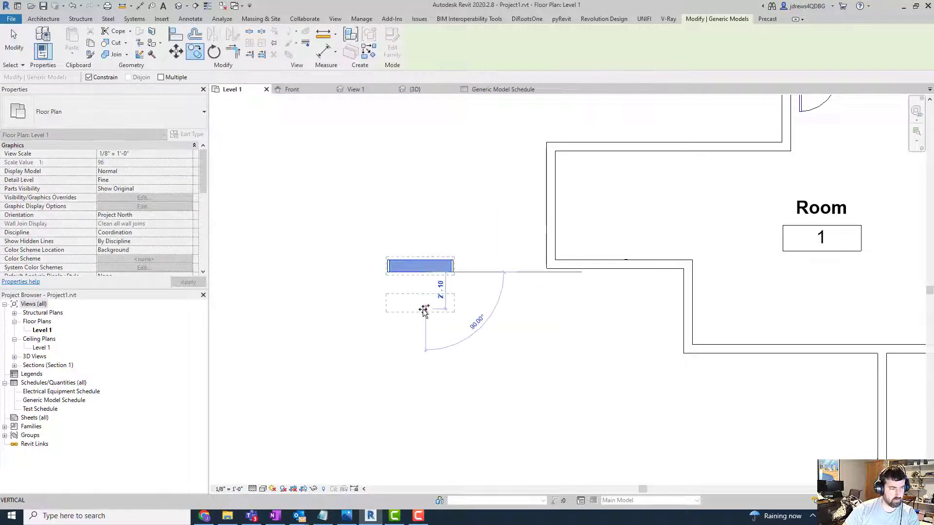
left_click(424, 312)
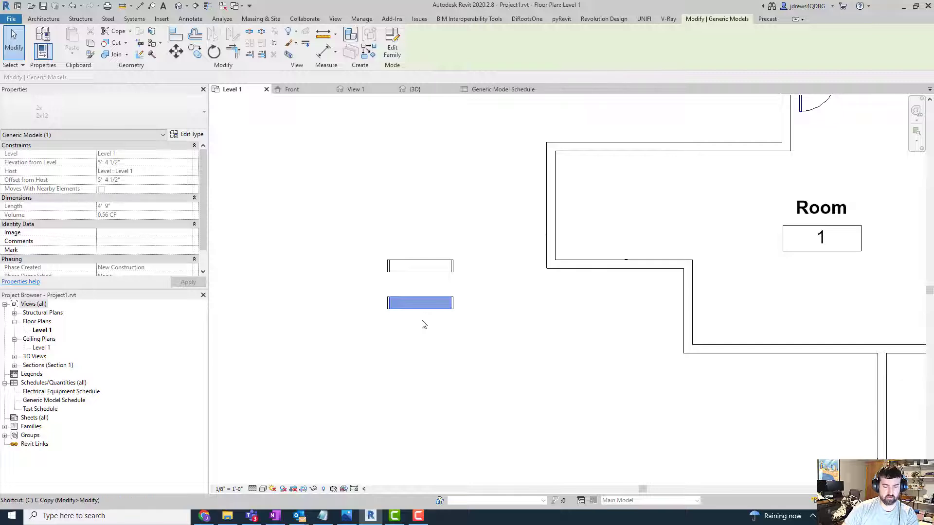
Make two more copies of the lower bookshelf to its left, one level with it and one above, forming a two-by-two layout
key("c")
key("o")
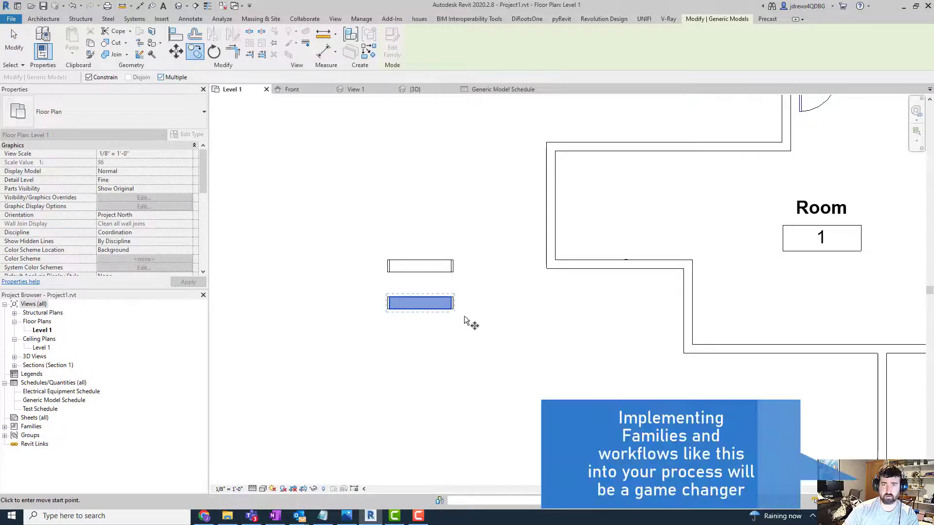
left_click(412, 307)
left_click(334, 307)
left_click(339, 274)
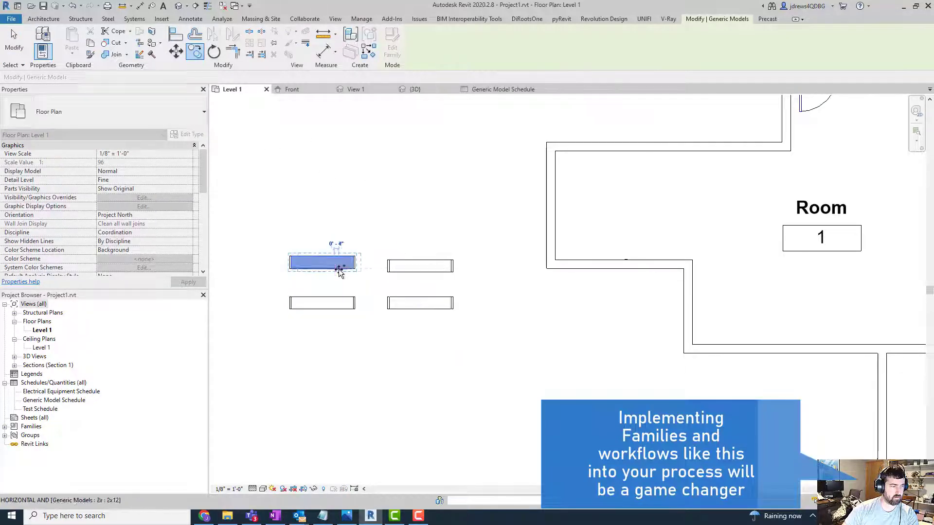
key("Escape")
key("Escape")
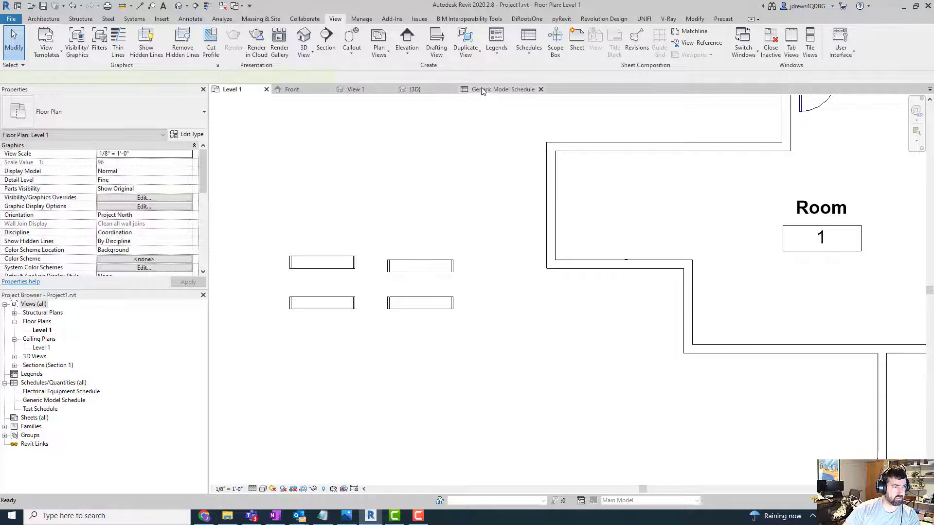
Check the board counts in the generic model schedule against the bookshelf instances in the Level 1 floor plan
left_click(484, 88)
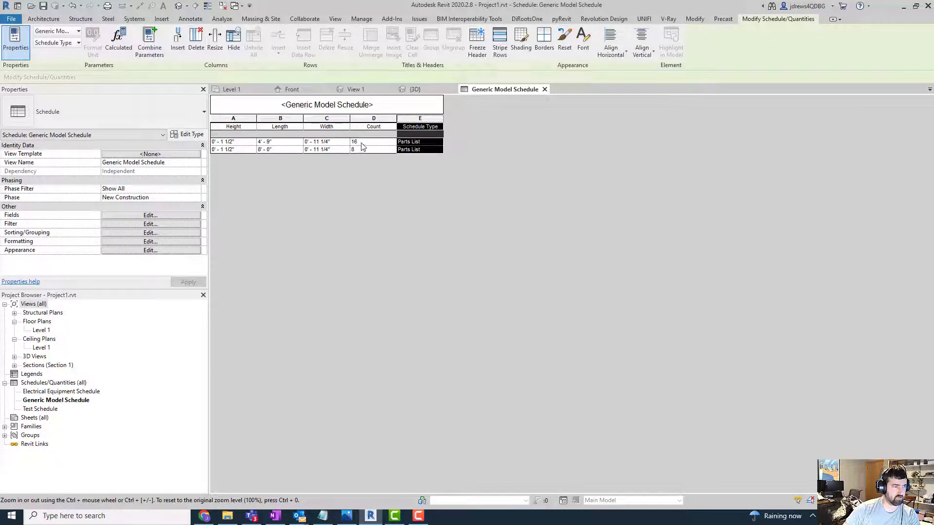
left_click(240, 91)
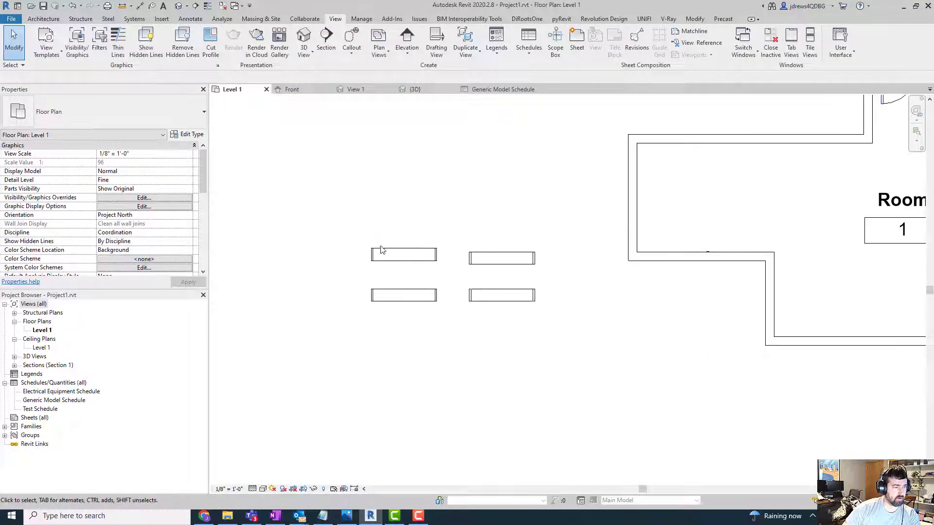
left_click(381, 251)
scroll(434, 273, "up", 2)
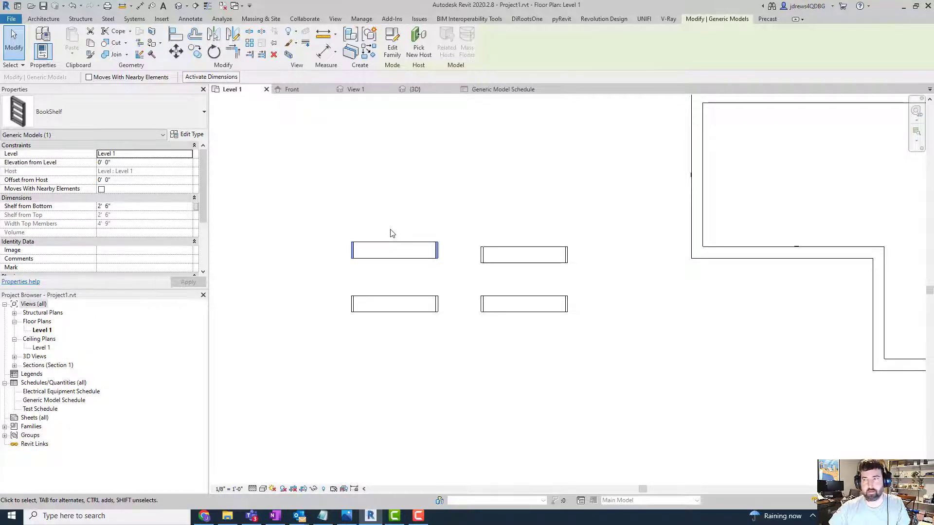
left_click(434, 217)
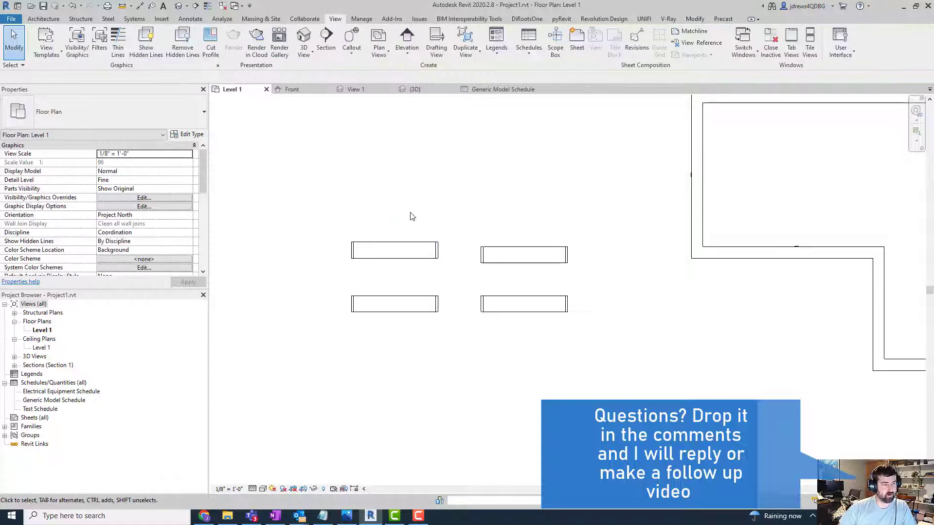
left_click_drag(472, 224, 614, 296)
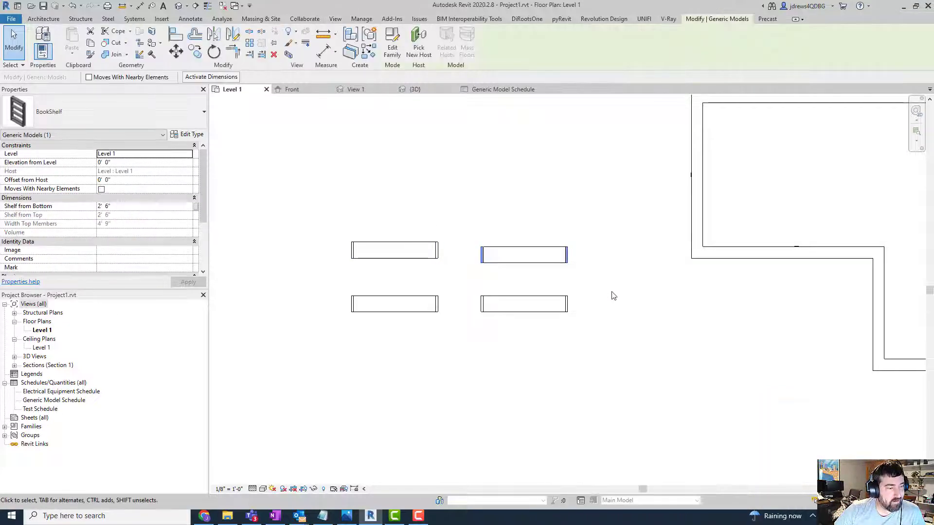
left_click(461, 171)
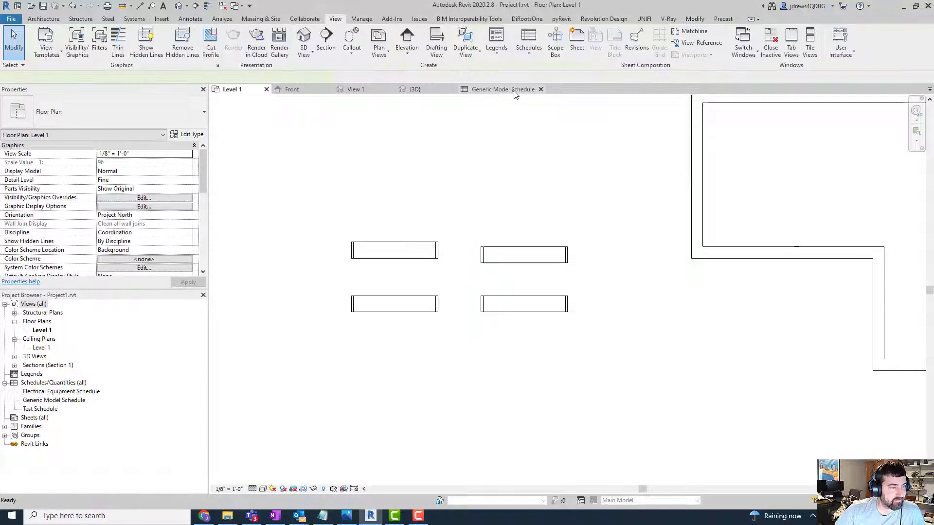
left_click(515, 90)
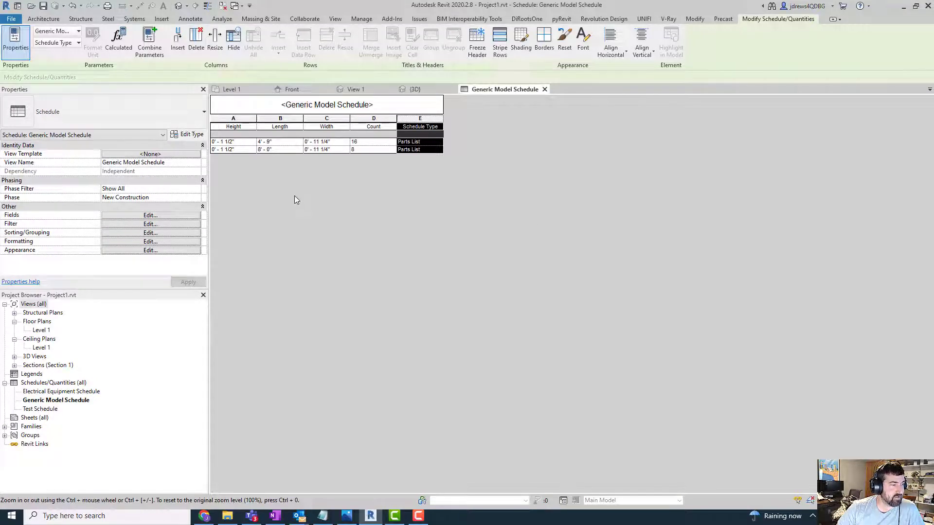